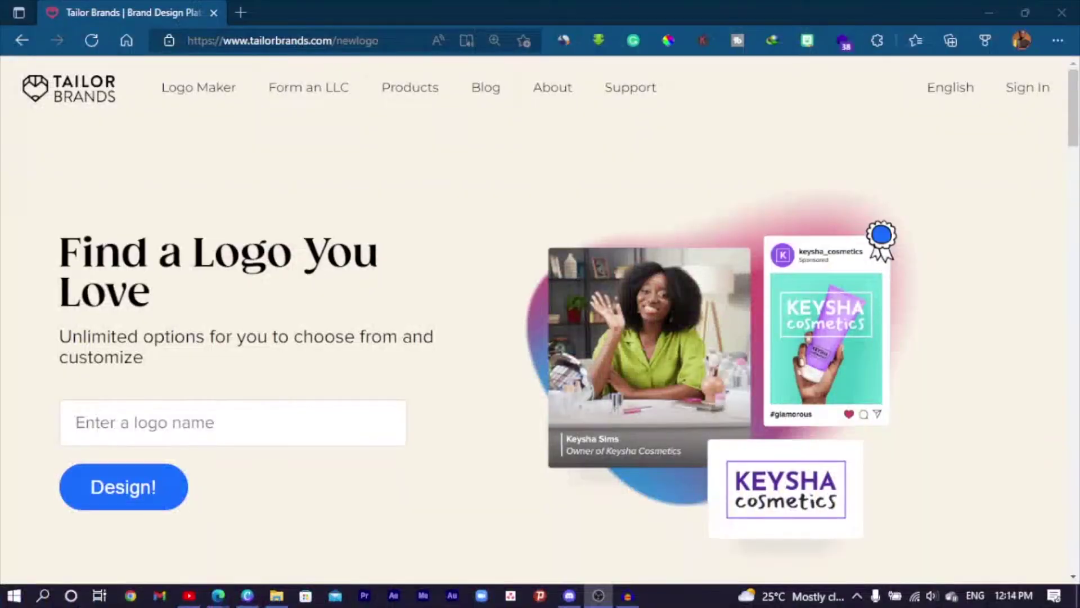
# Step: Enter "Coach Amy" as the logo name
pyautogui.click(182, 422)
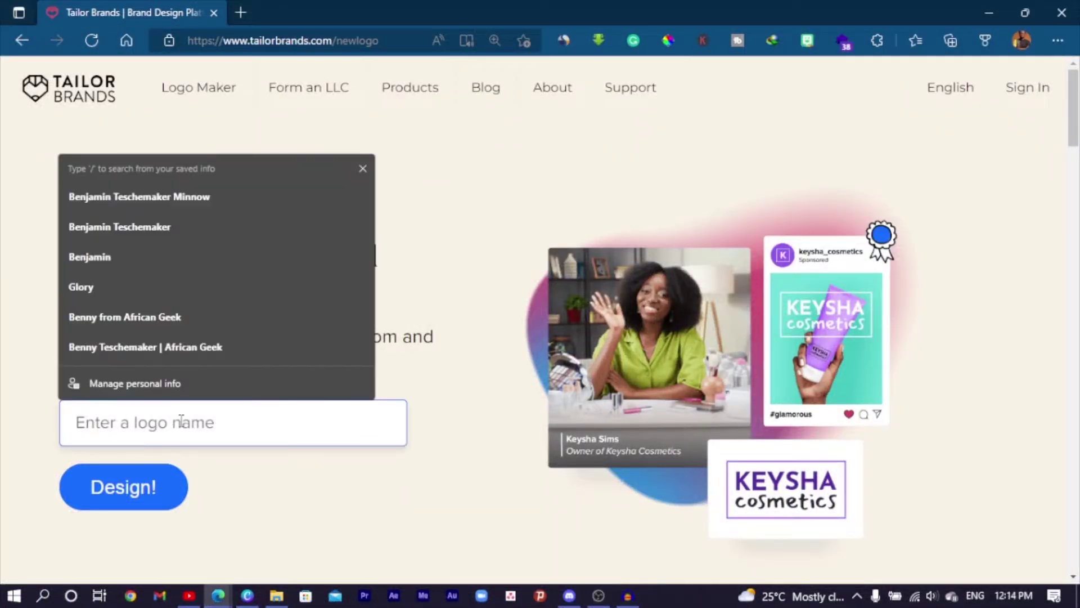
pyautogui.write('Coa')
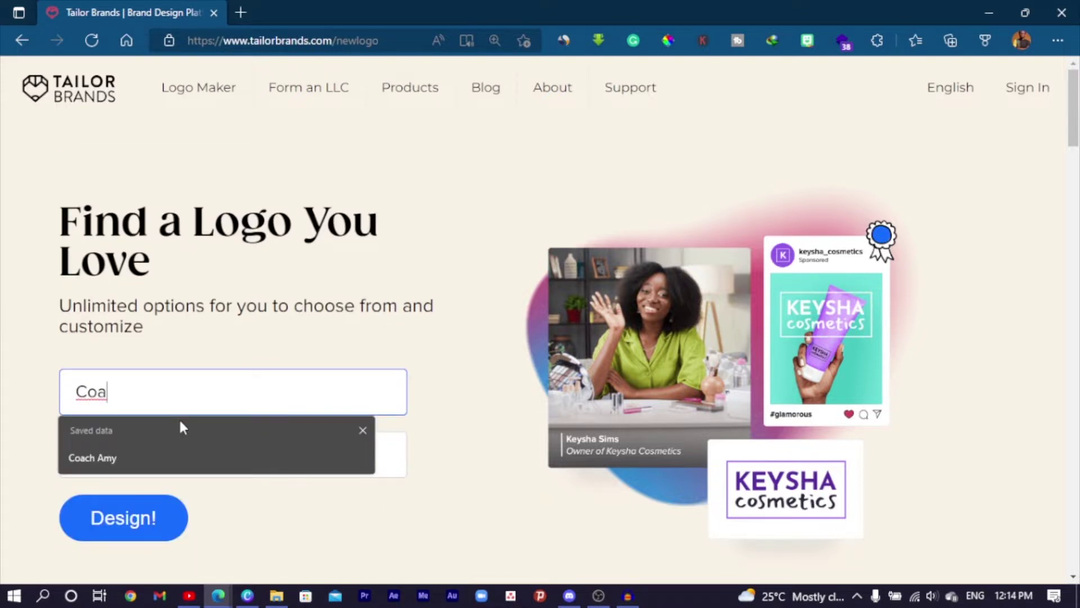
pyautogui.press('Down')
pyautogui.press('Return')
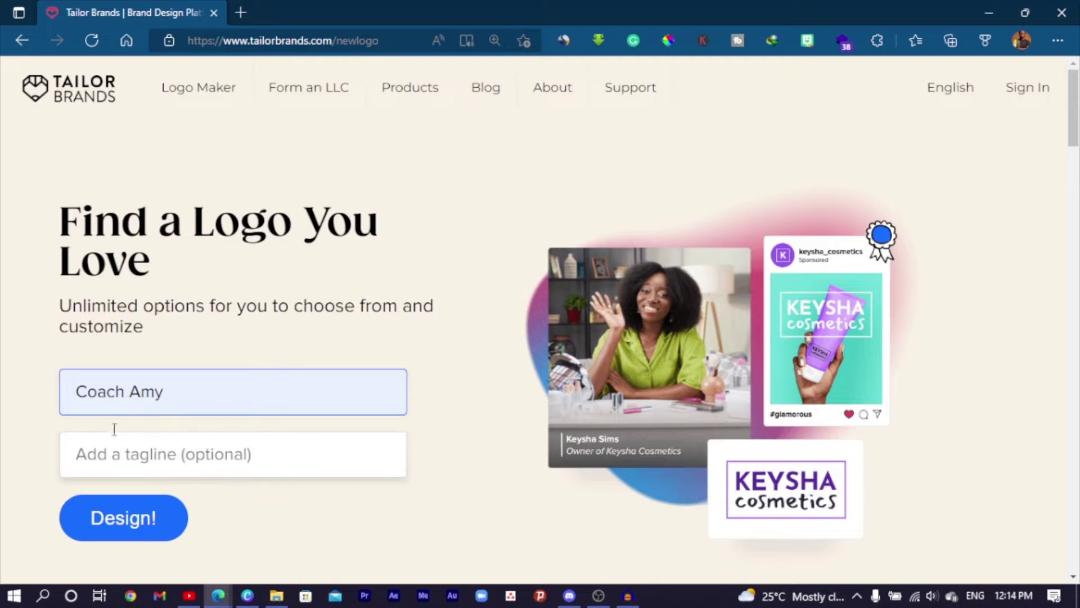
pyautogui.moveTo(73, 391); pyautogui.dragTo(206, 400)
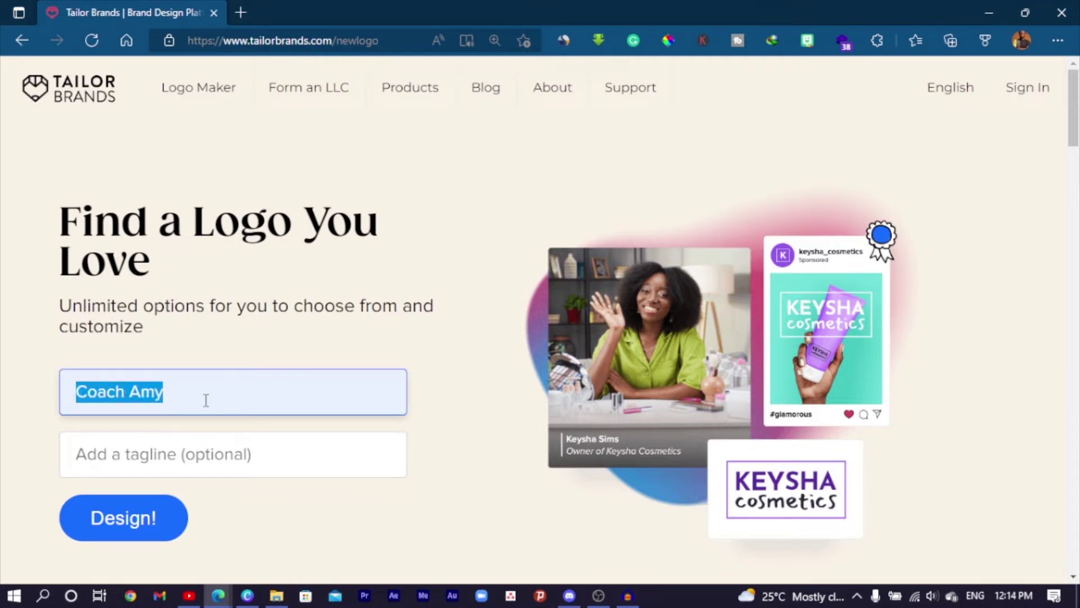
# Step: Add the tagline "Your Million Dollar is Next Door" and start the logo design
pyautogui.click(203, 451)
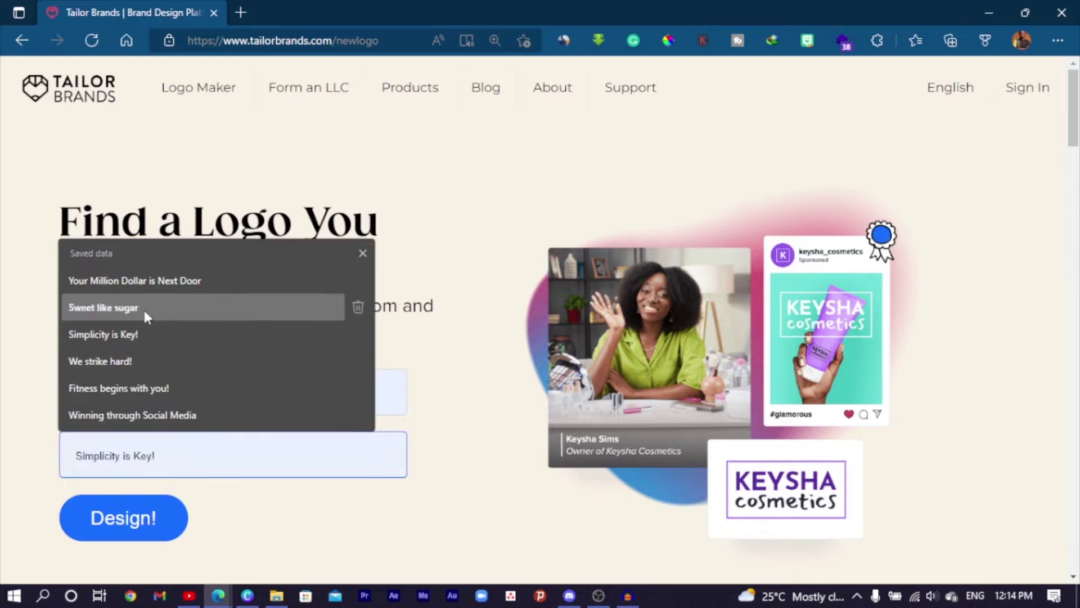
pyautogui.click(138, 283)
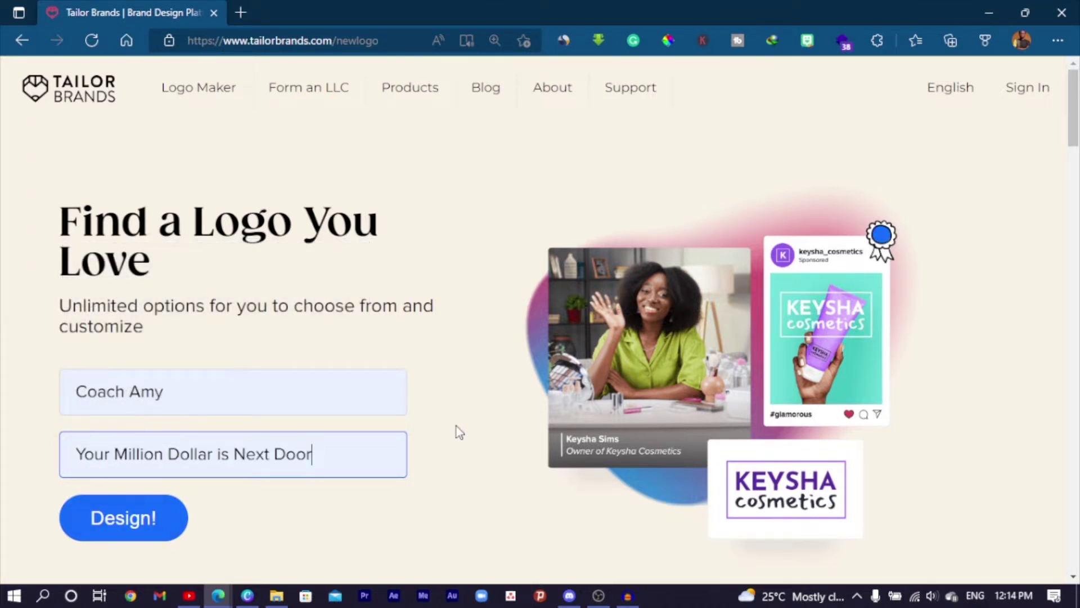
pyautogui.click(123, 532)
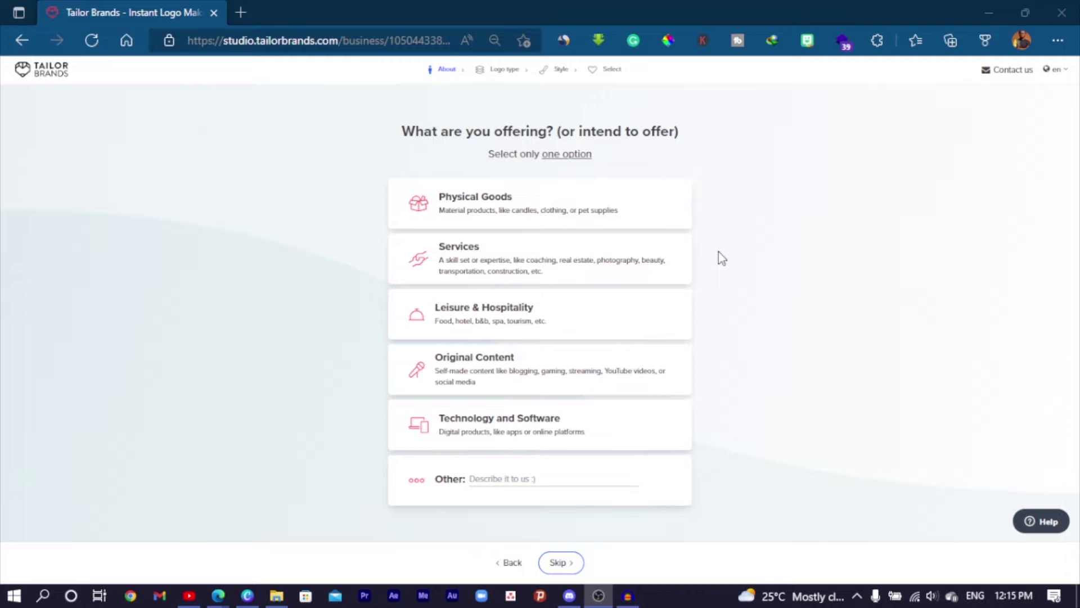
# Step: Choose Services as the offering and enter the industry Coaching, described as "We help online entrepreneurs make their first one million dollars."
pyautogui.click(513, 255)
pyautogui.click(560, 562)
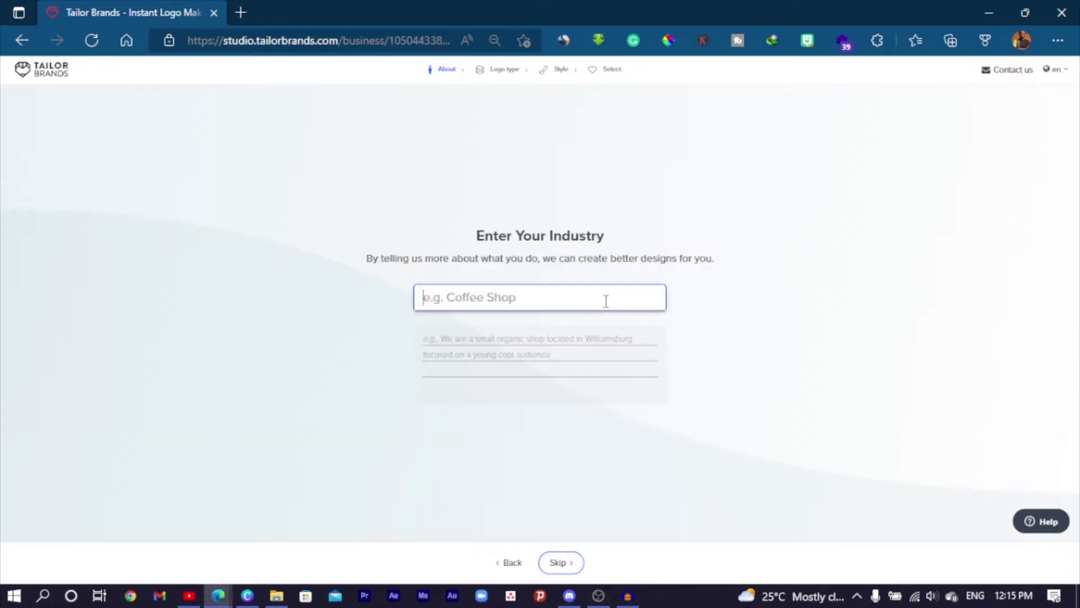
pyautogui.write('Coa')
pyautogui.click(549, 331)
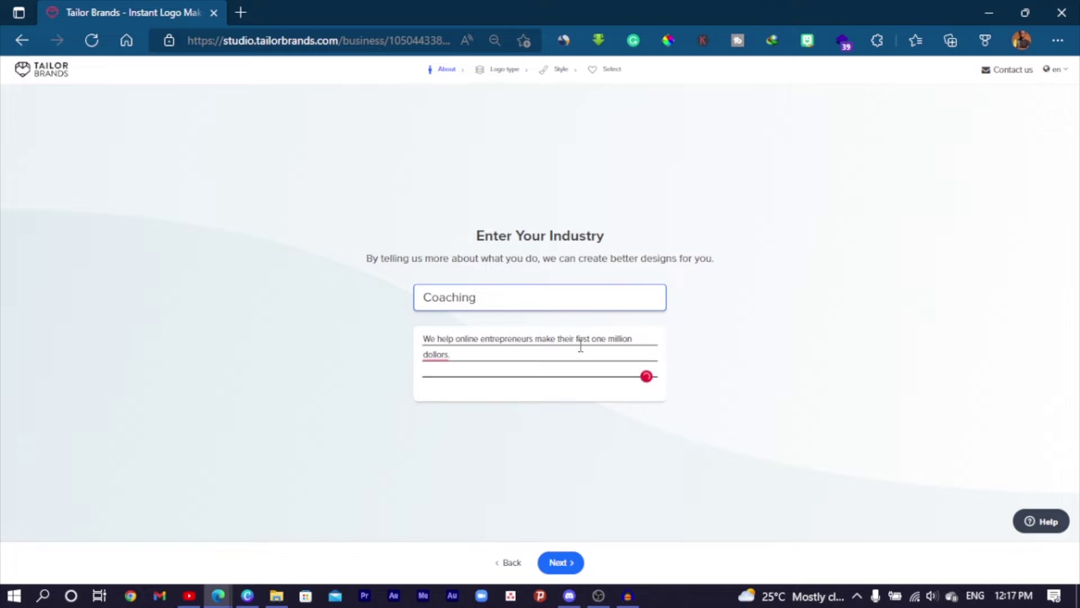
pyautogui.click(442, 359)
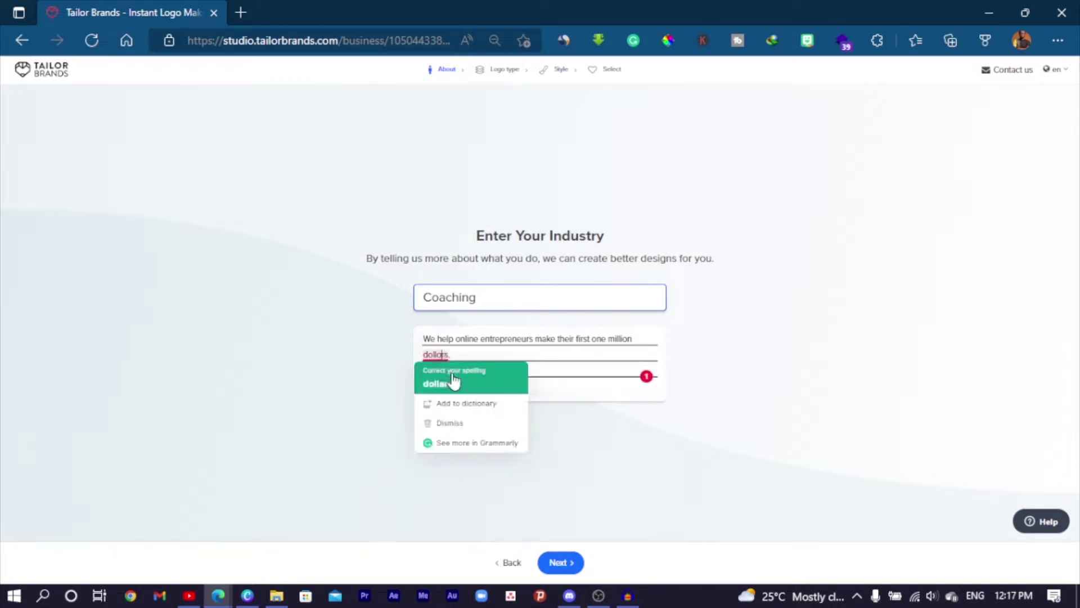
pyautogui.click(454, 381)
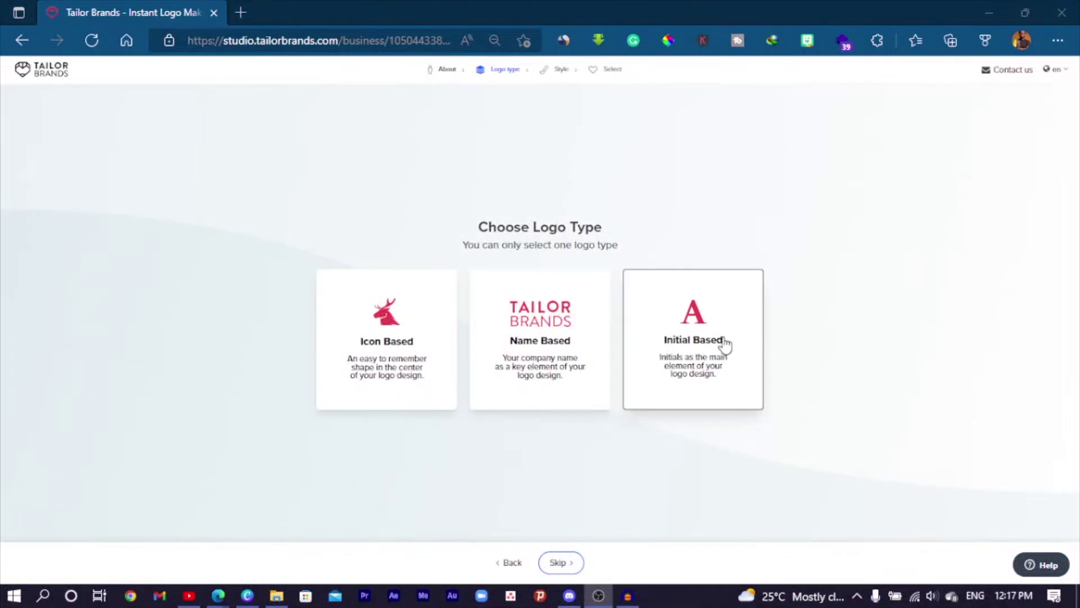
# Step: Choose the Initial Based logo type and pick the Classy, Elegant and Delicate styles
pyautogui.click(725, 344)
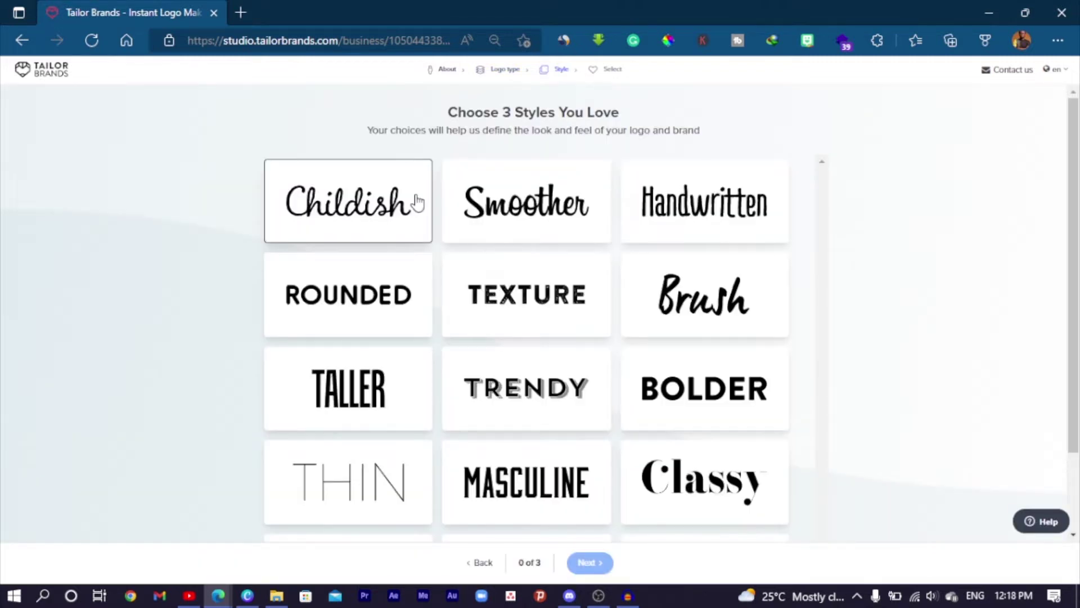
pyautogui.scroll(-2, 889, 325)
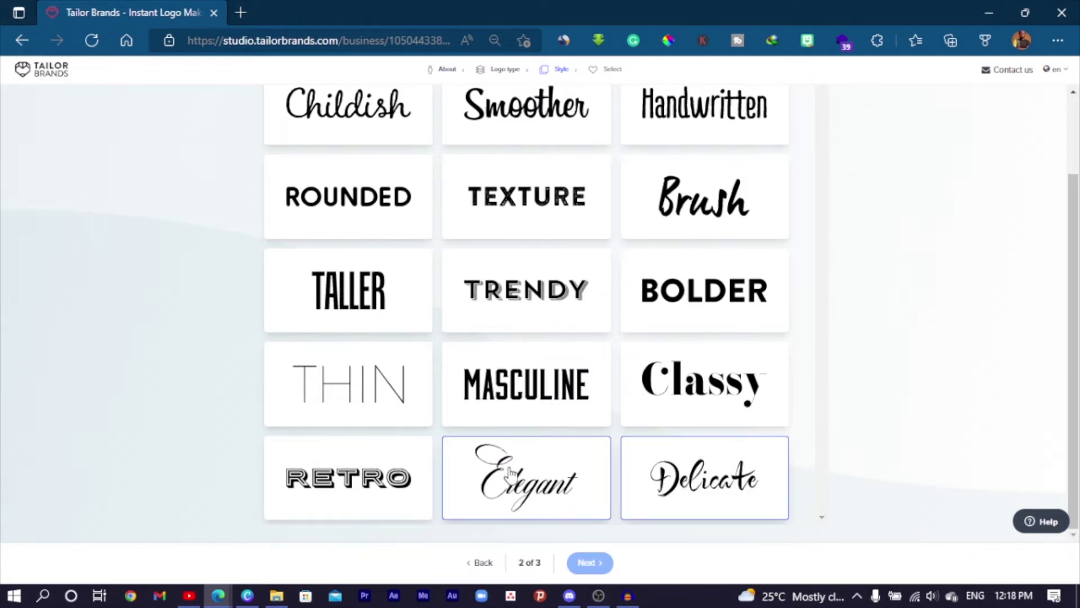
pyautogui.click(697, 395)
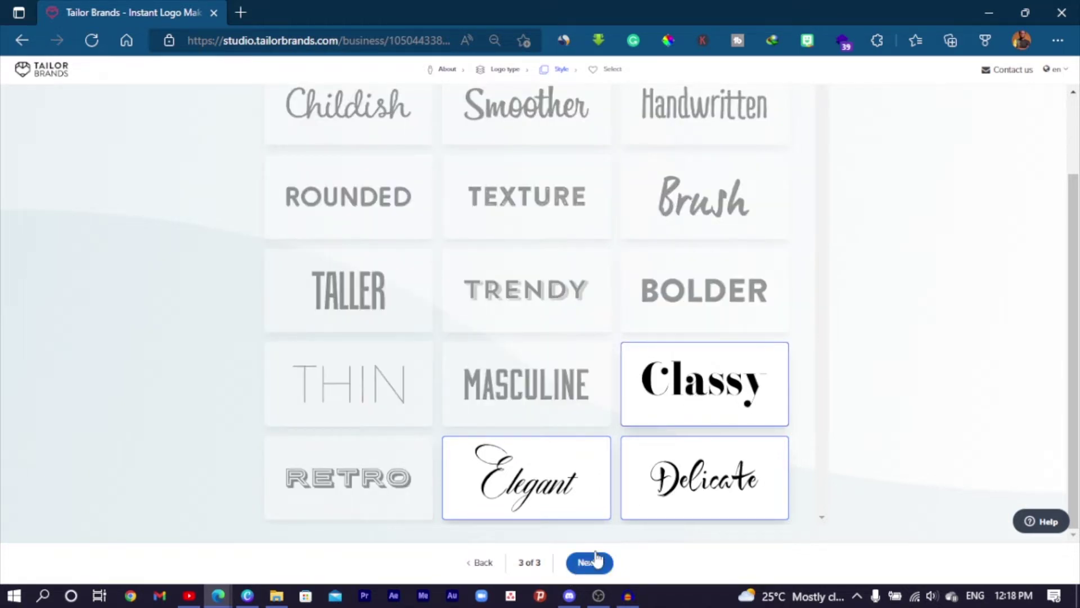
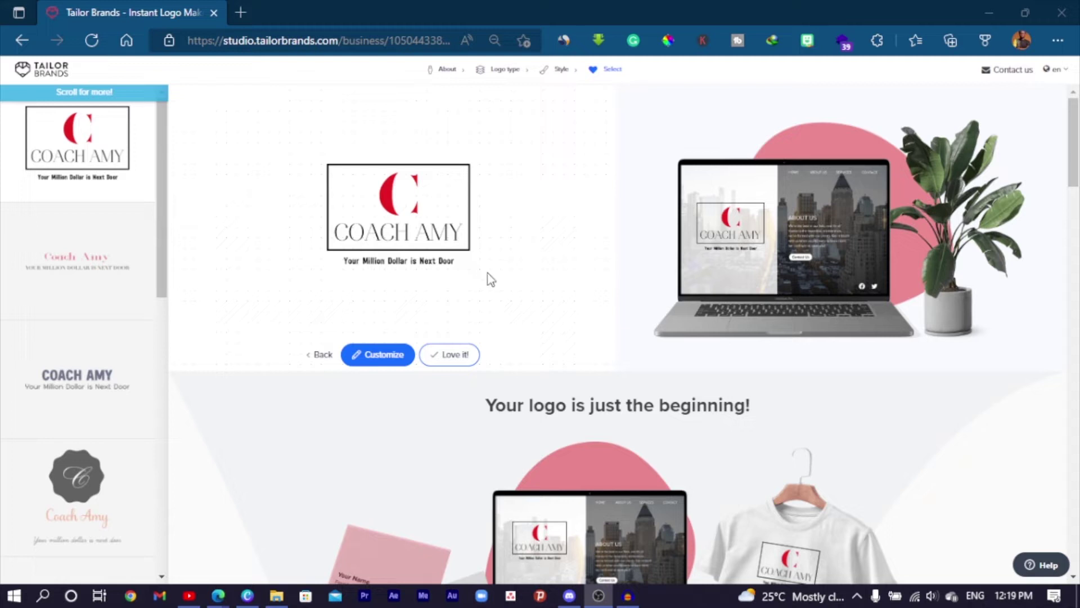
# Step: Browse the generated logos, including more suggestions, and preview the orange design with the narrow C initial on the mockups
pyautogui.scroll(-5, 544, 311)
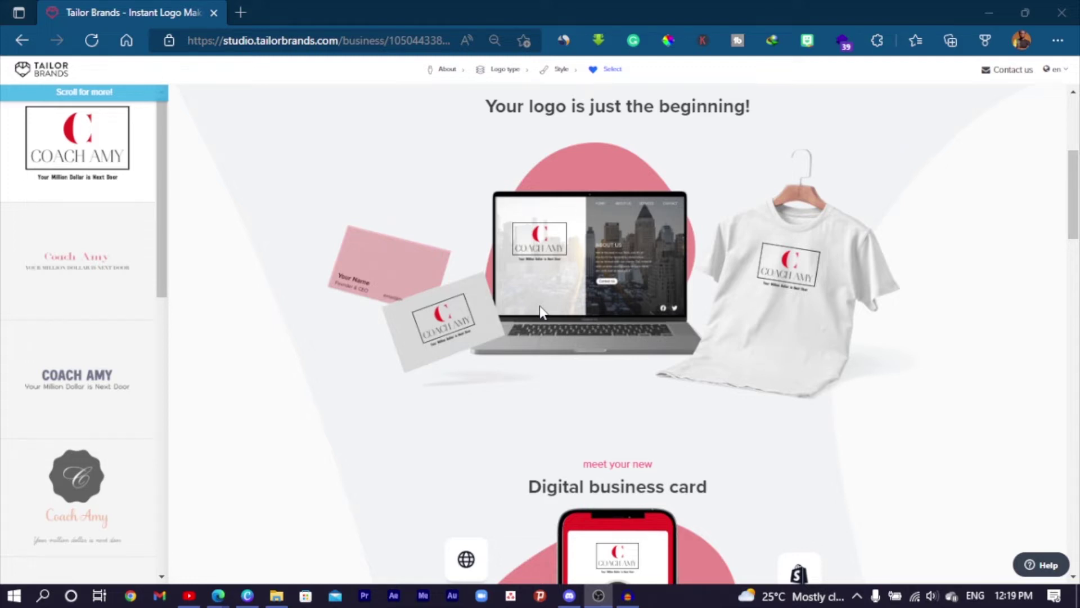
pyautogui.scroll(-6, 63, 358)
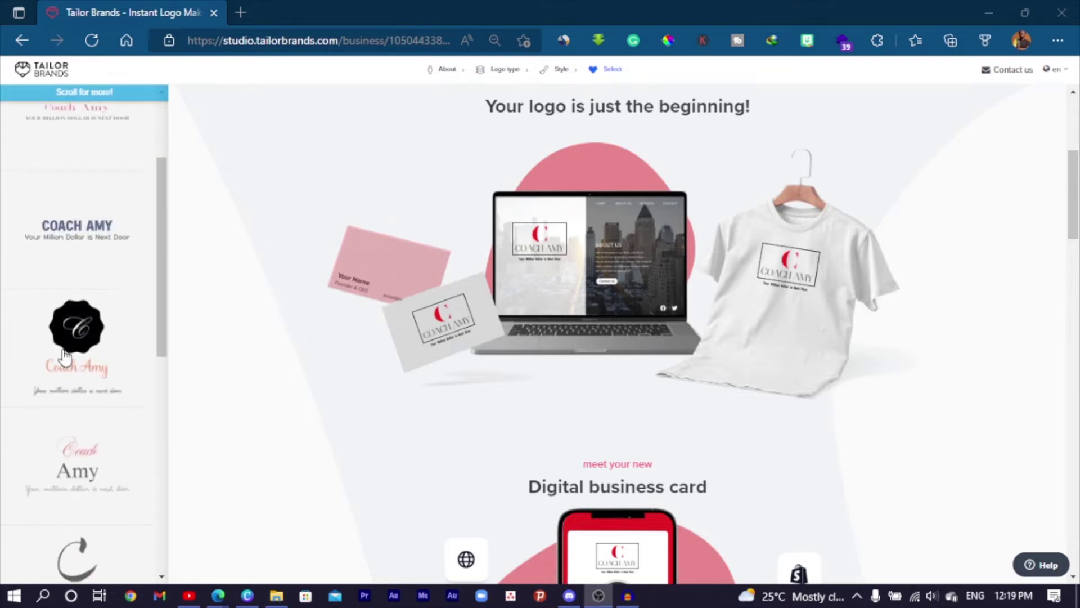
pyautogui.scroll(-5, 58, 217)
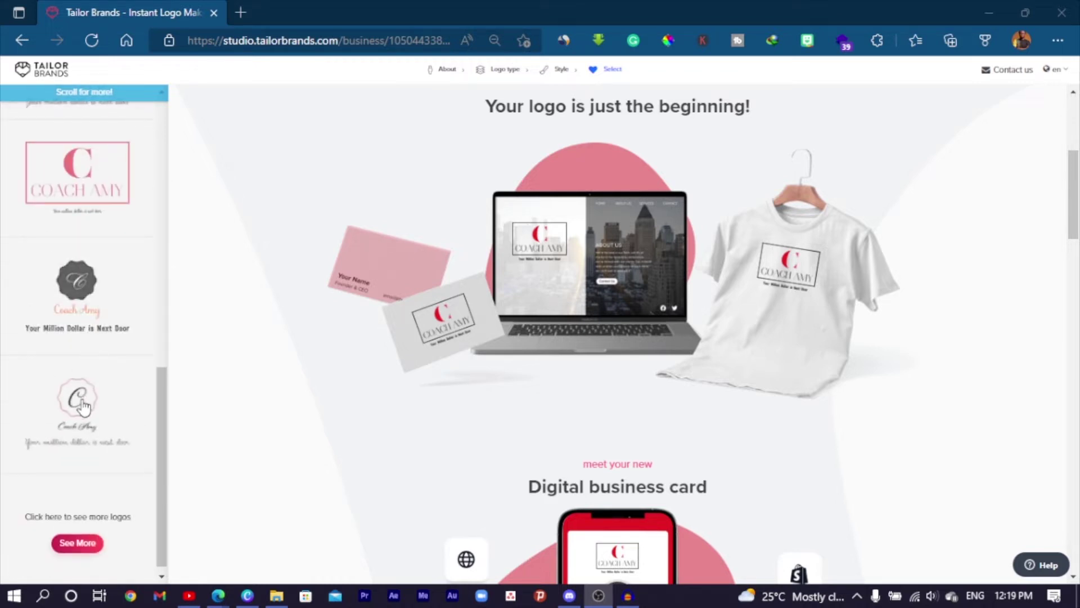
pyautogui.scroll(-1, 73, 450)
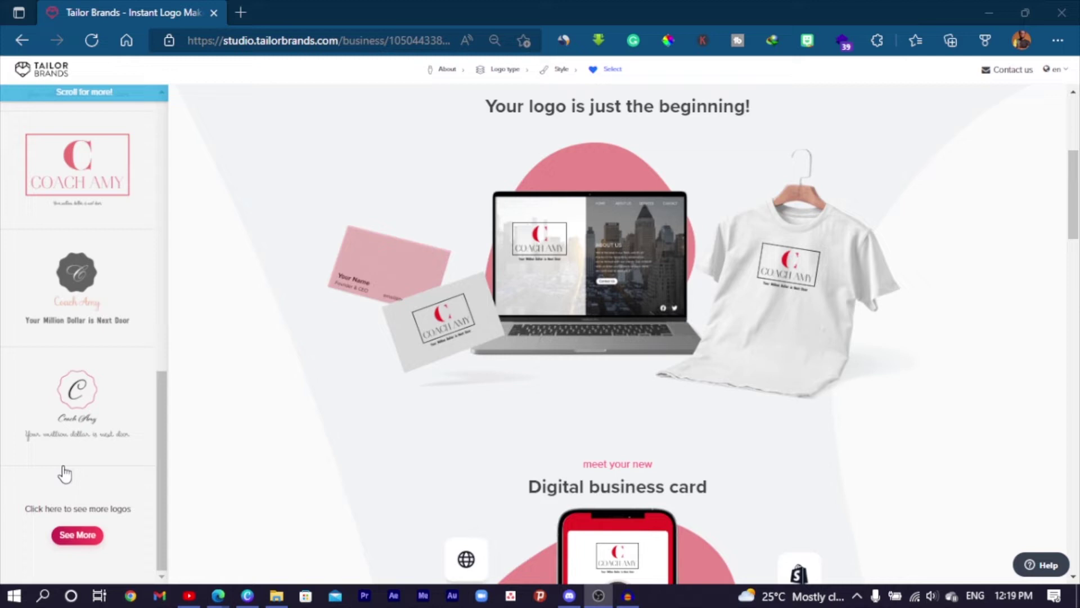
pyautogui.click(83, 538)
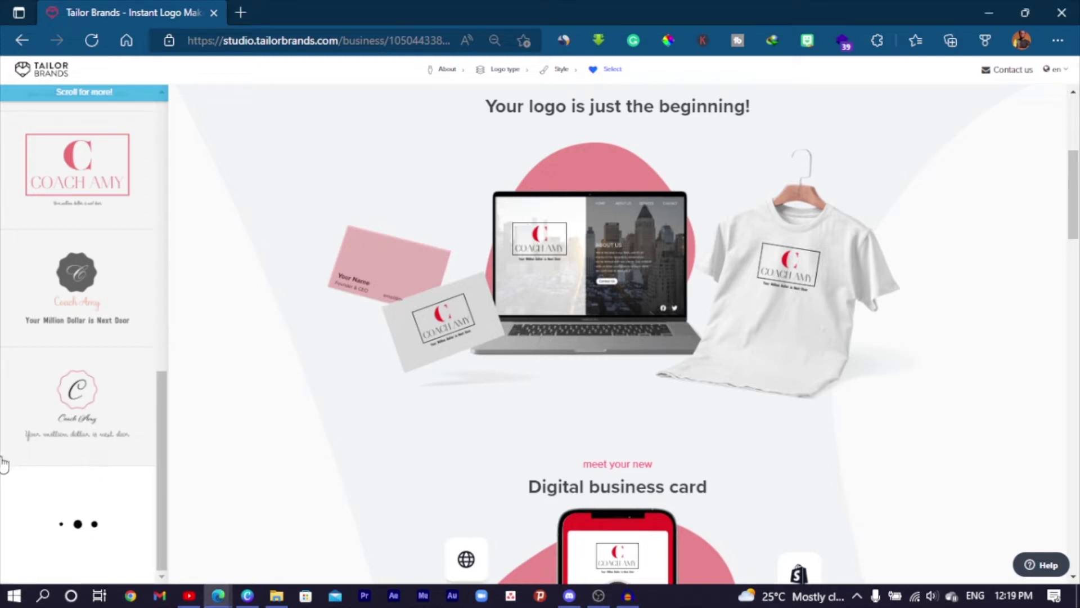
pyautogui.scroll(-3, 79, 429)
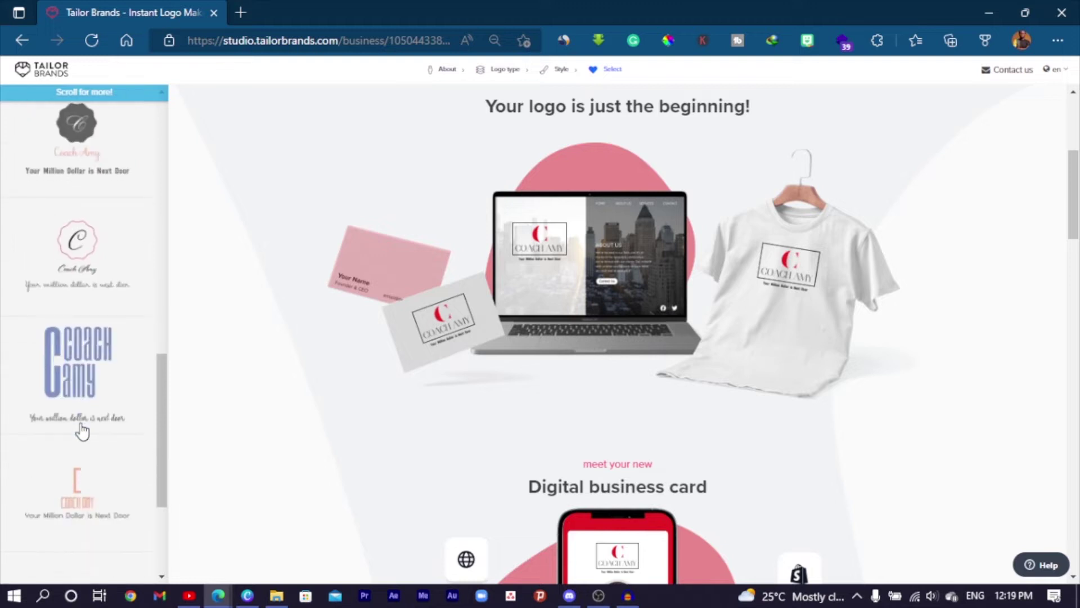
pyautogui.scroll(-2, 93, 425)
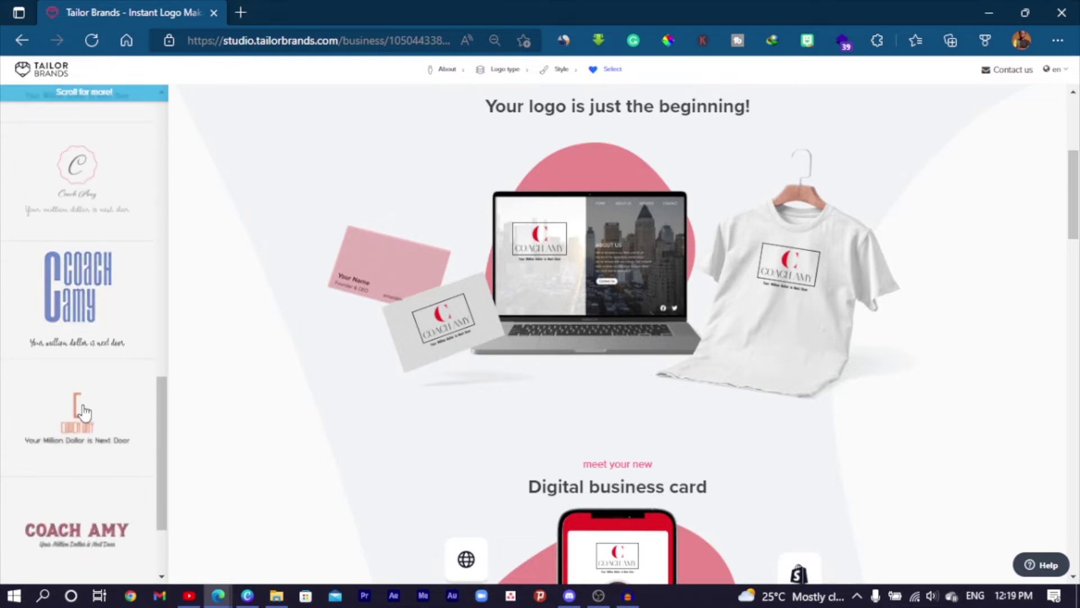
pyautogui.click(105, 426)
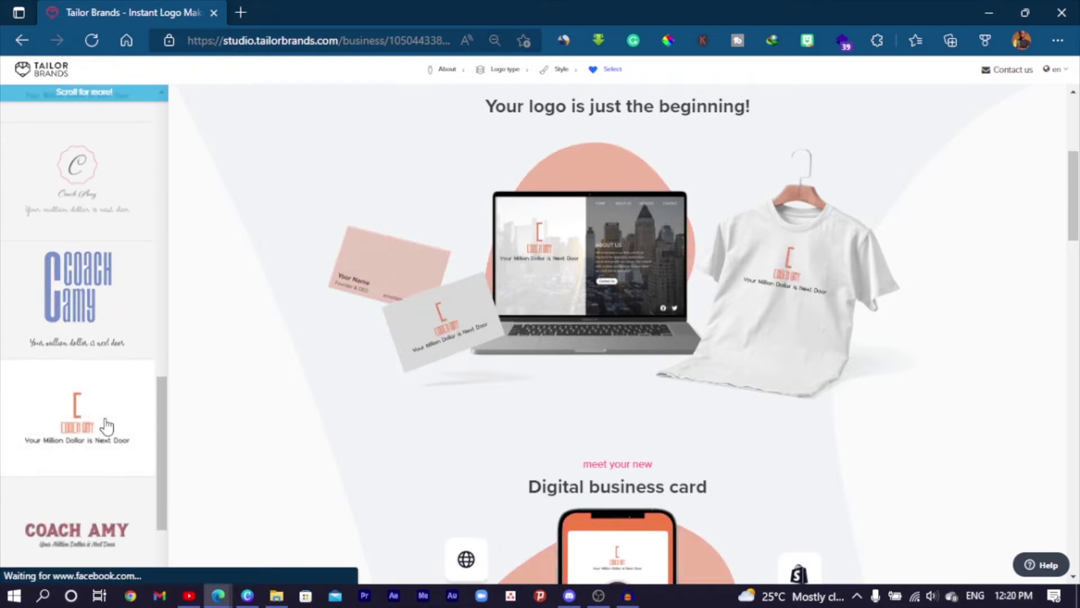
pyautogui.scroll(3, 64, 360)
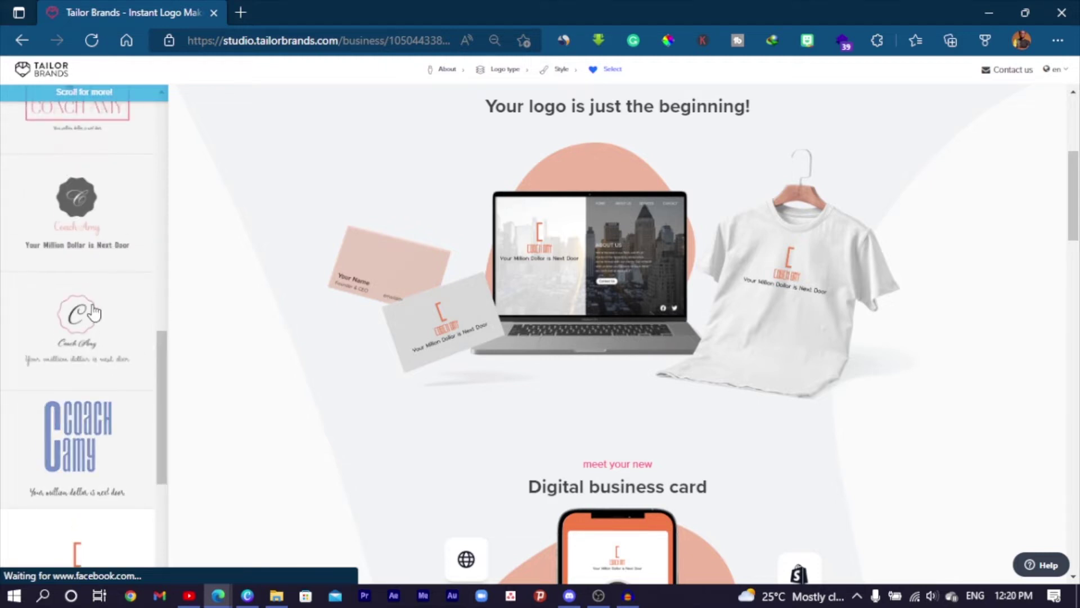
pyautogui.scroll(1, 93, 313)
# Step: Select the logo with the black scalloped badge and bold tagline, and open it for customization
pyautogui.click(73, 293)
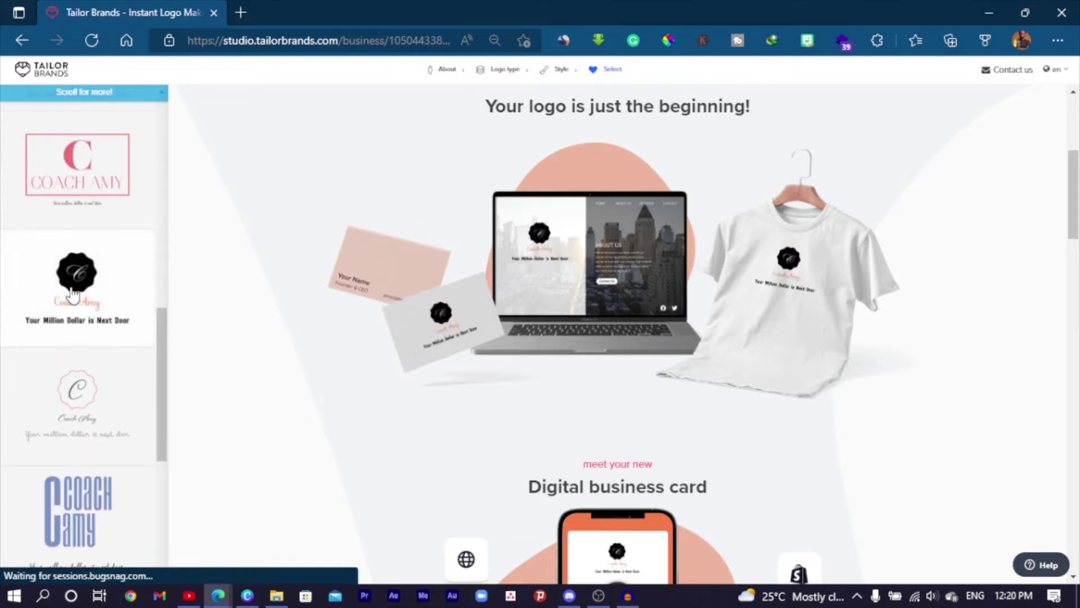
pyautogui.scroll(-1, 73, 293)
pyautogui.scroll(-4, 444, 374)
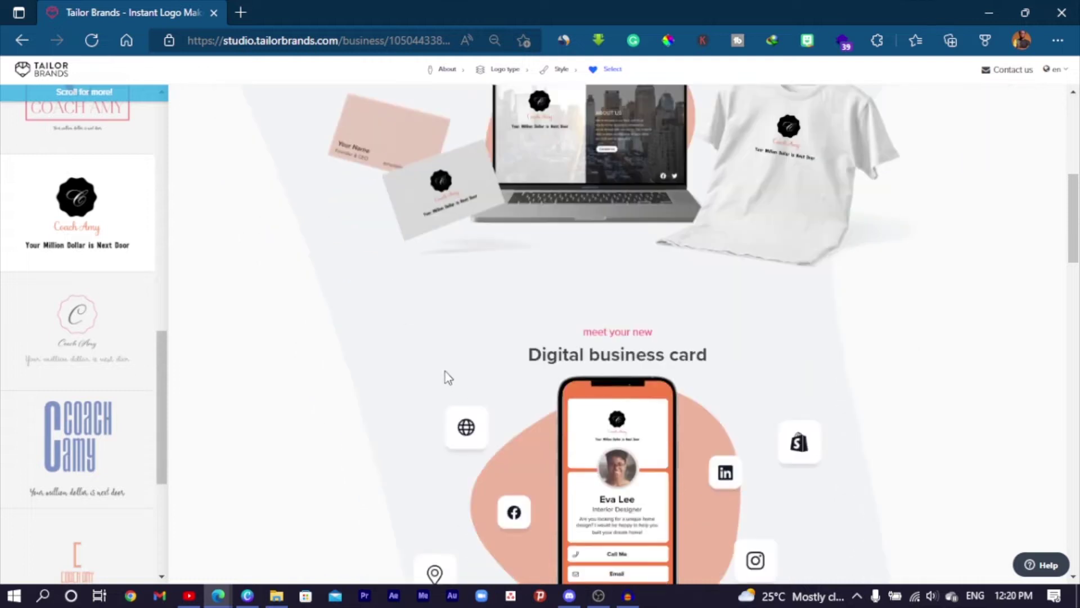
pyautogui.scroll(4, 478, 374)
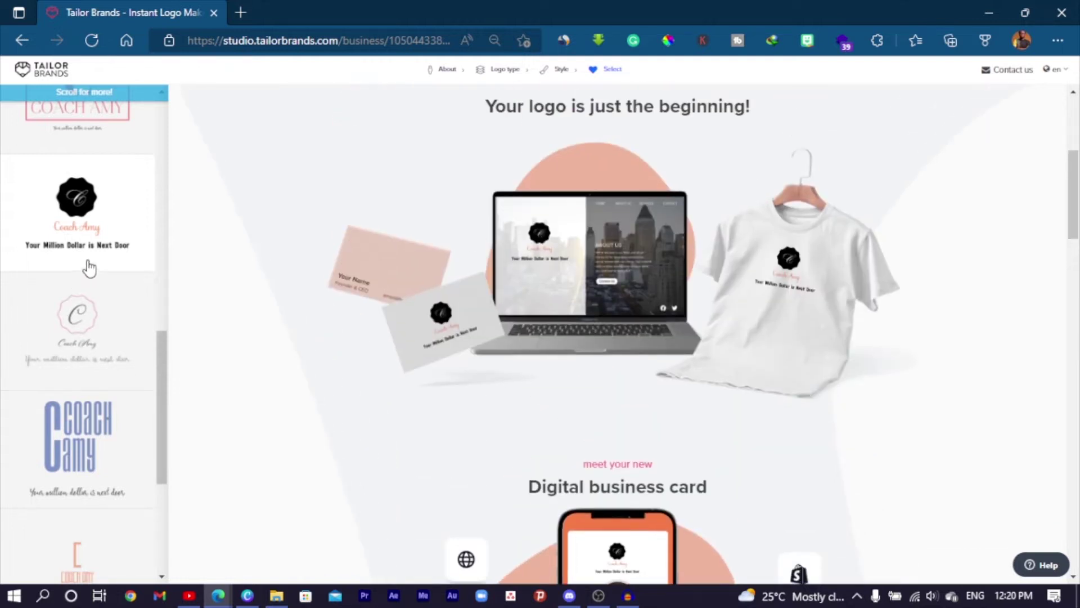
pyautogui.scroll(3, 79, 298)
pyautogui.scroll(6, 76, 338)
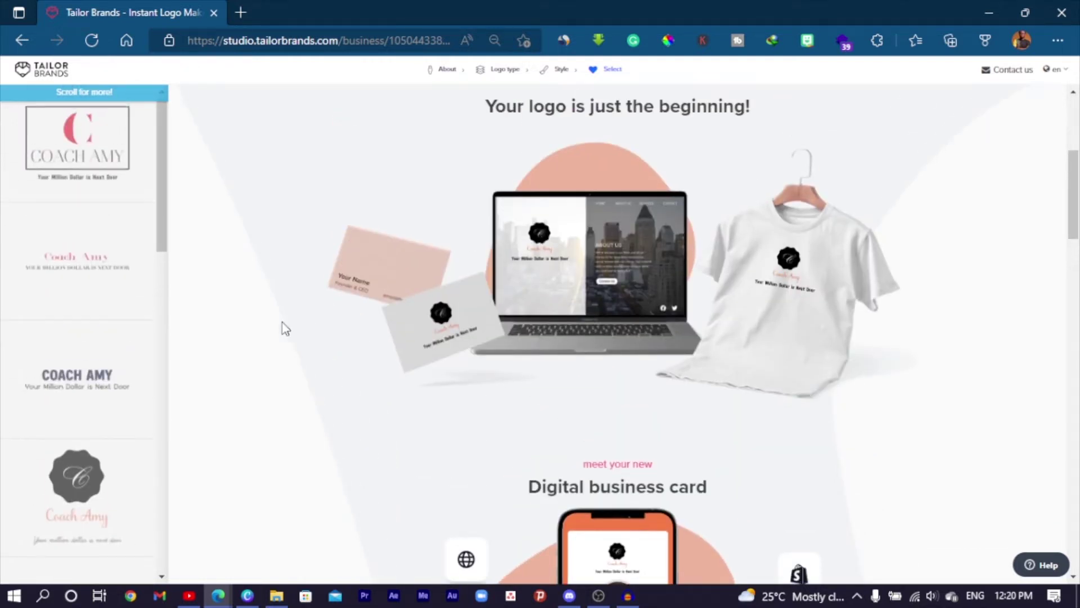
pyautogui.scroll(-3, 112, 383)
pyautogui.scroll(-5, 107, 374)
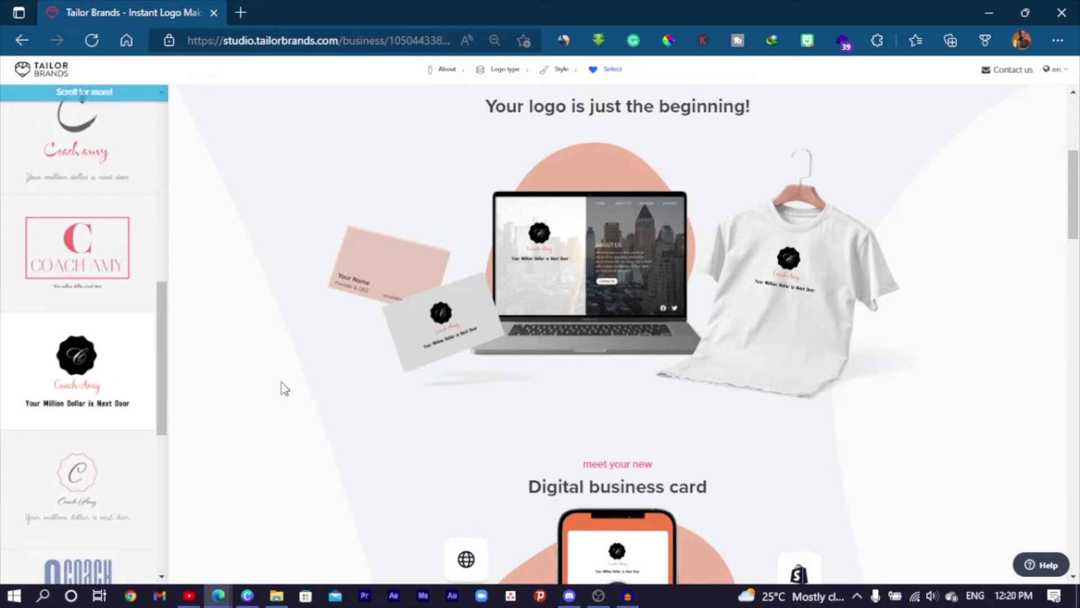
pyautogui.scroll(5, 320, 382)
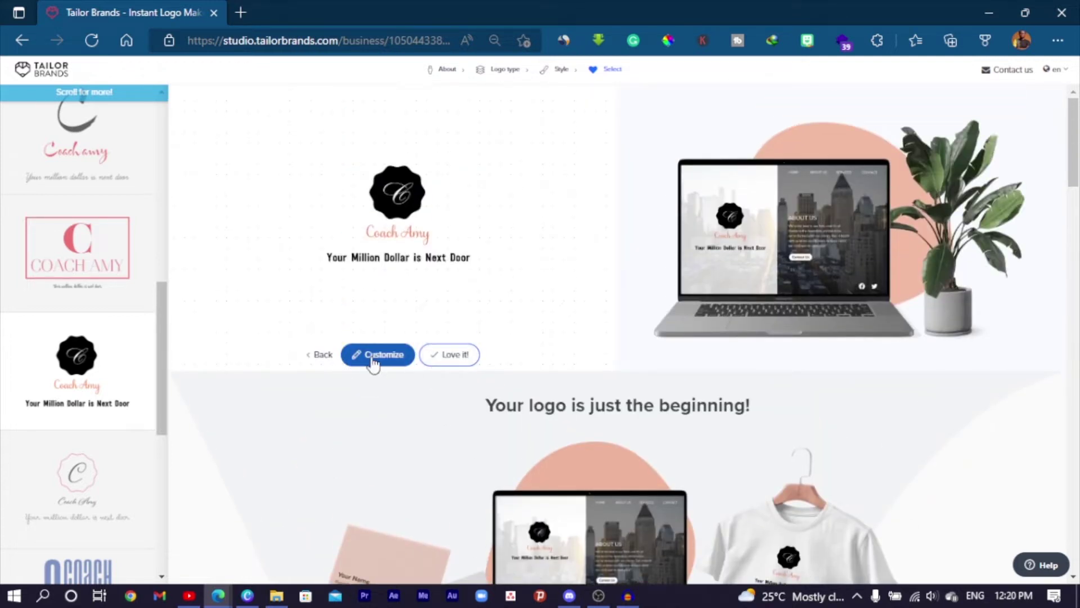
pyautogui.click(372, 358)
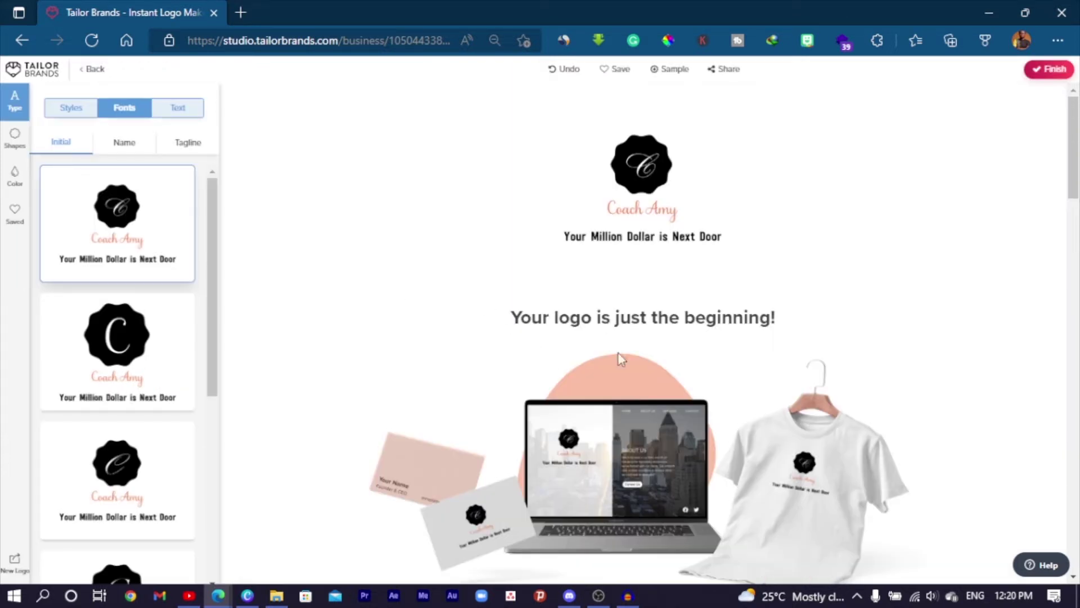
# Step: Recolor the logo with the suggested orange, red and dark maroon palette
pyautogui.scroll(-3, 96, 275)
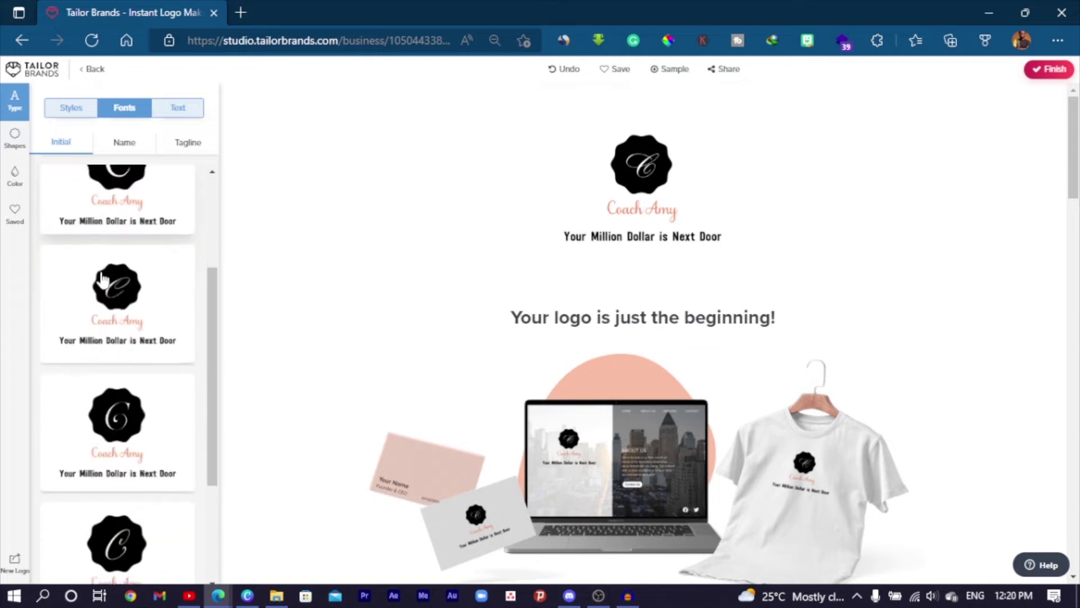
pyautogui.click(17, 144)
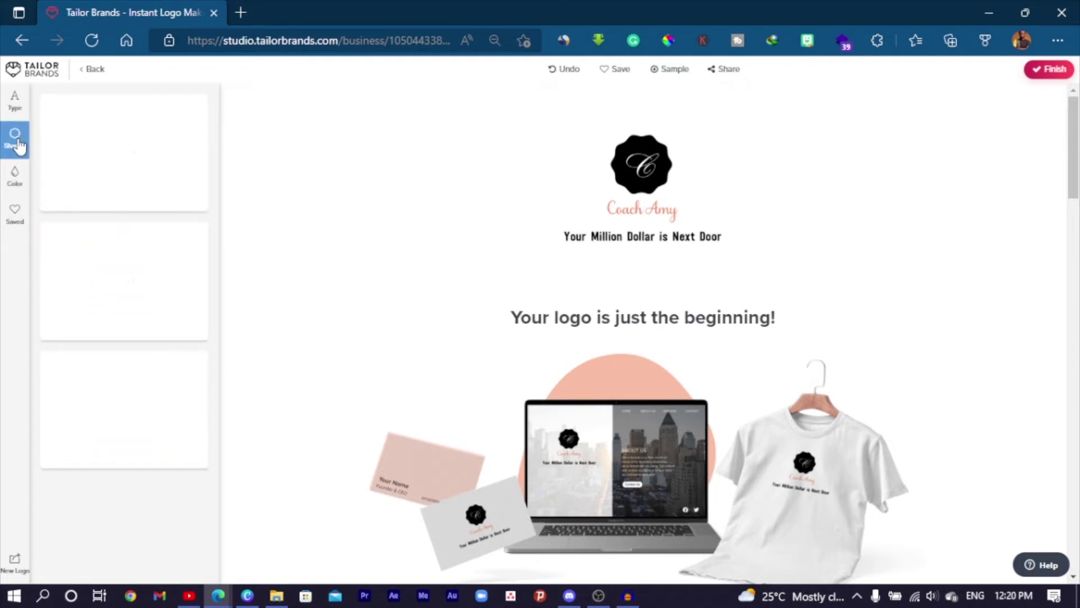
pyautogui.click(15, 180)
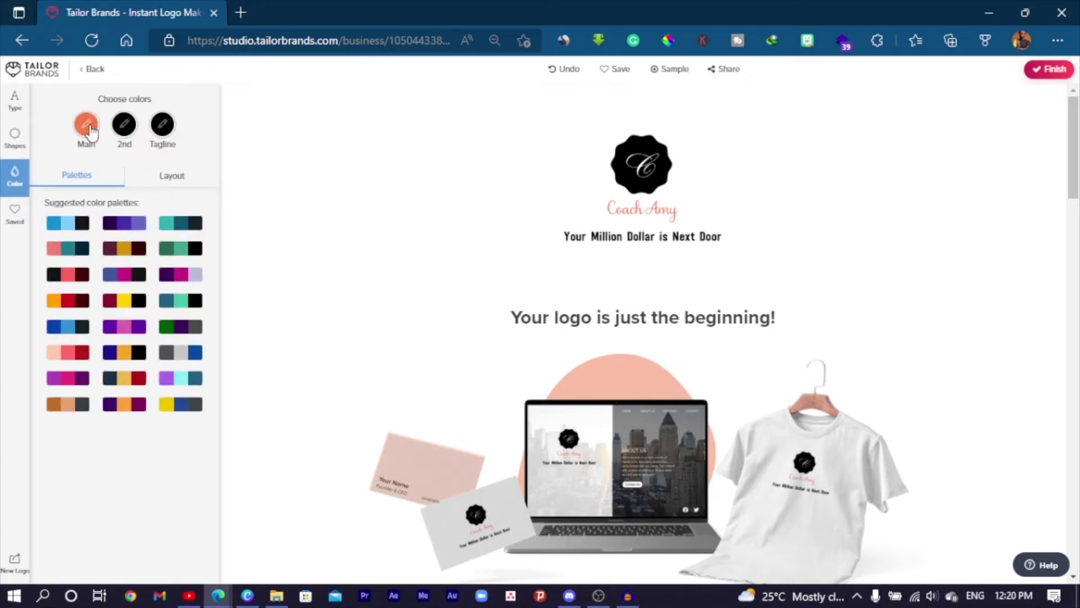
pyautogui.click(70, 302)
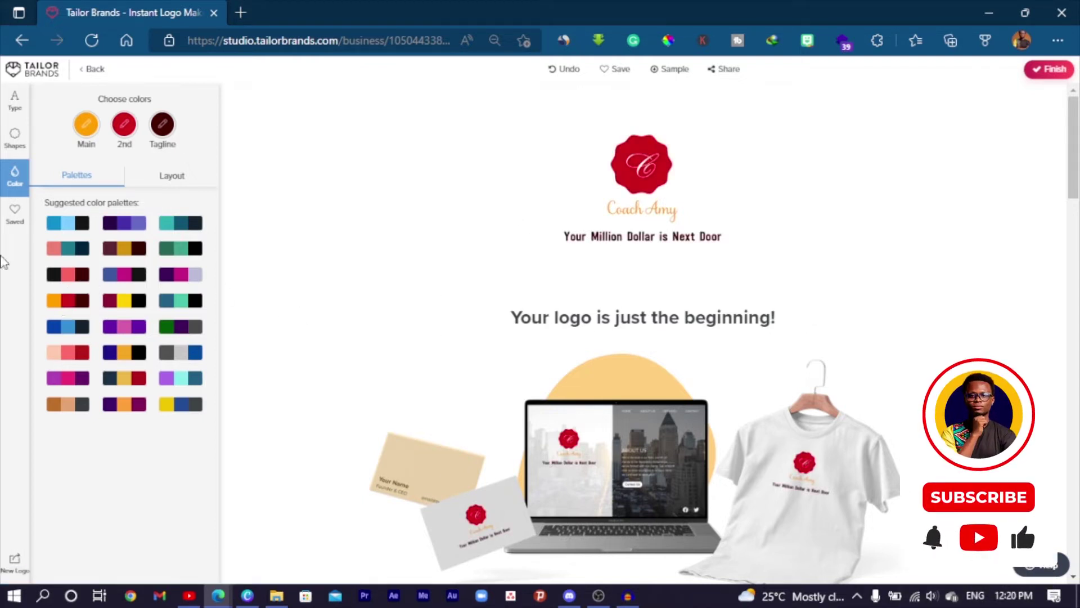
# Step: Apply the suggested navy, gold and red palette to the logo and check its color layout options
pyautogui.click(120, 380)
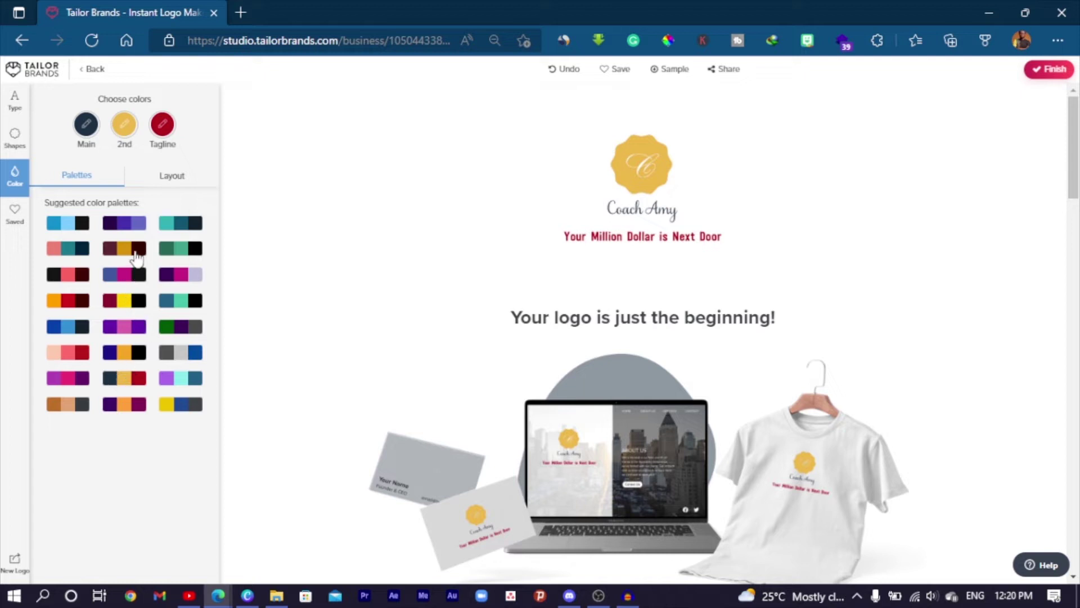
pyautogui.click(158, 182)
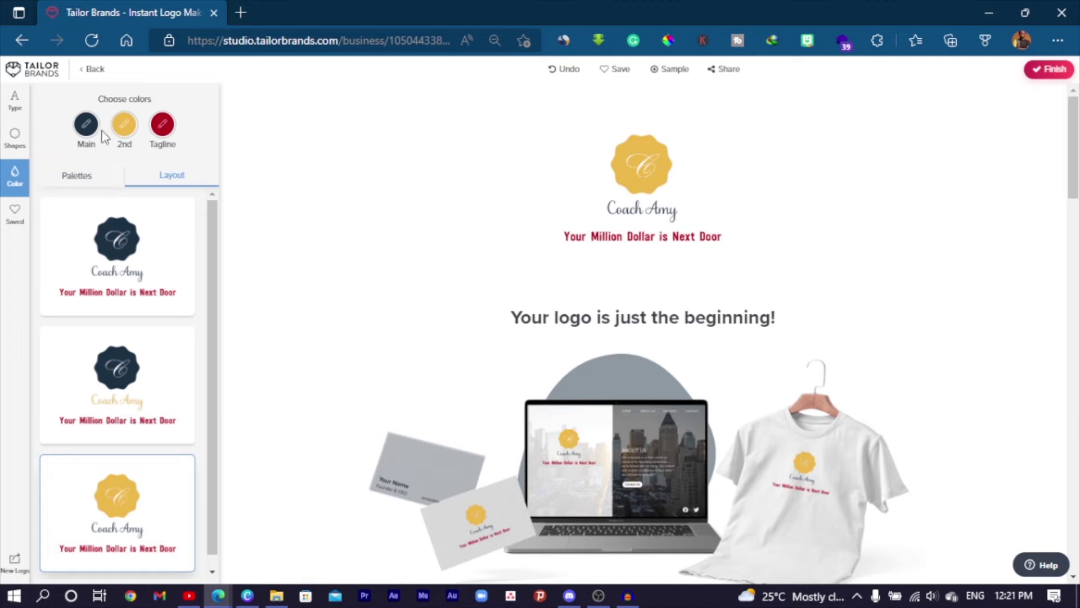
pyautogui.click(85, 124)
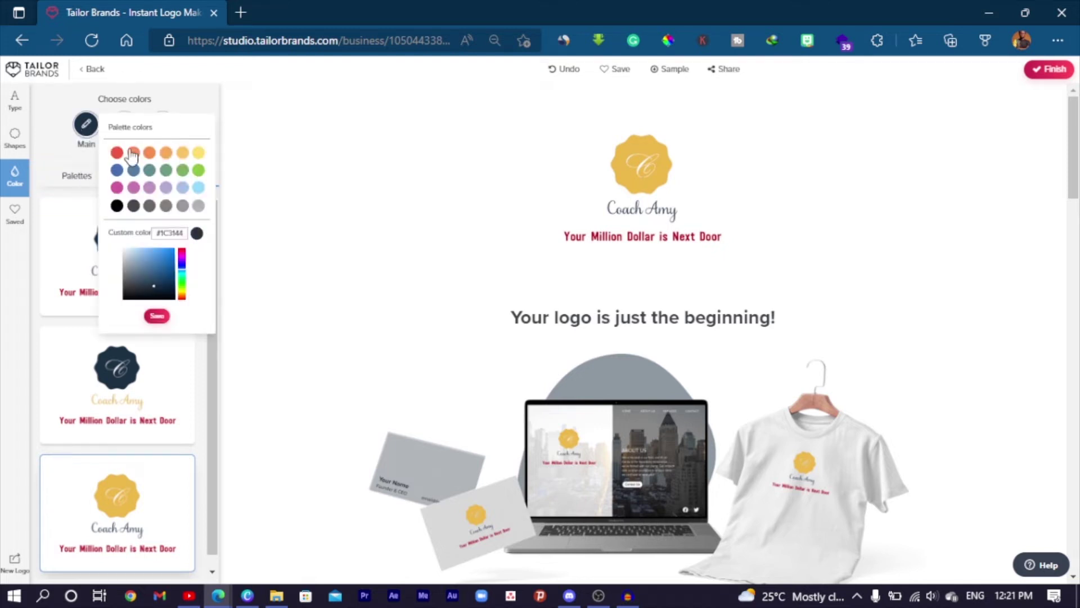
pyautogui.click(82, 141)
pyautogui.click(73, 175)
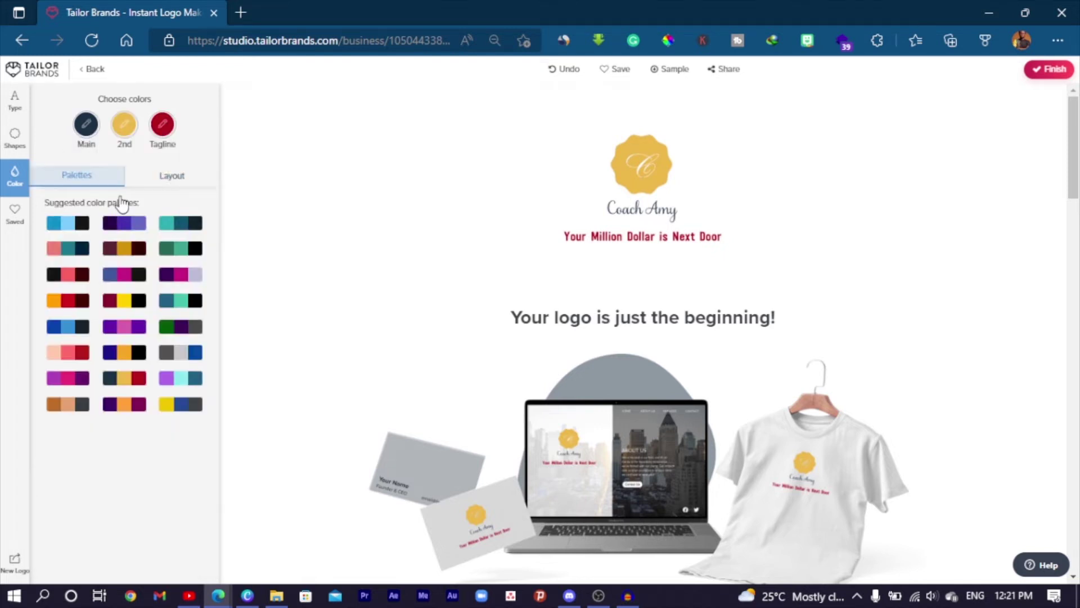
# Step: Change the logo's main color to the red palette swatch
pyautogui.click(86, 132)
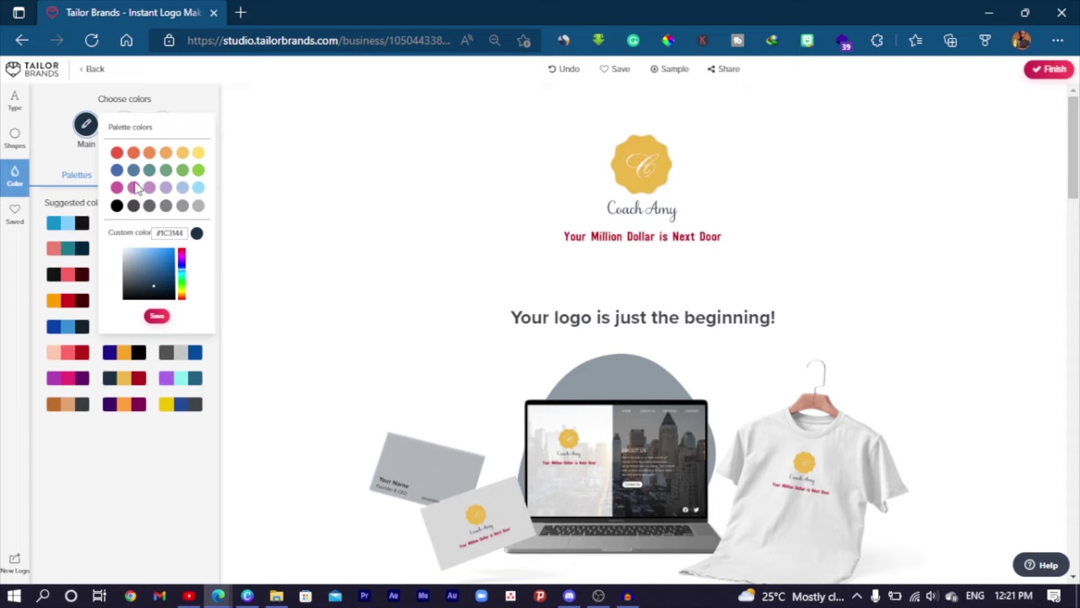
pyautogui.click(117, 153)
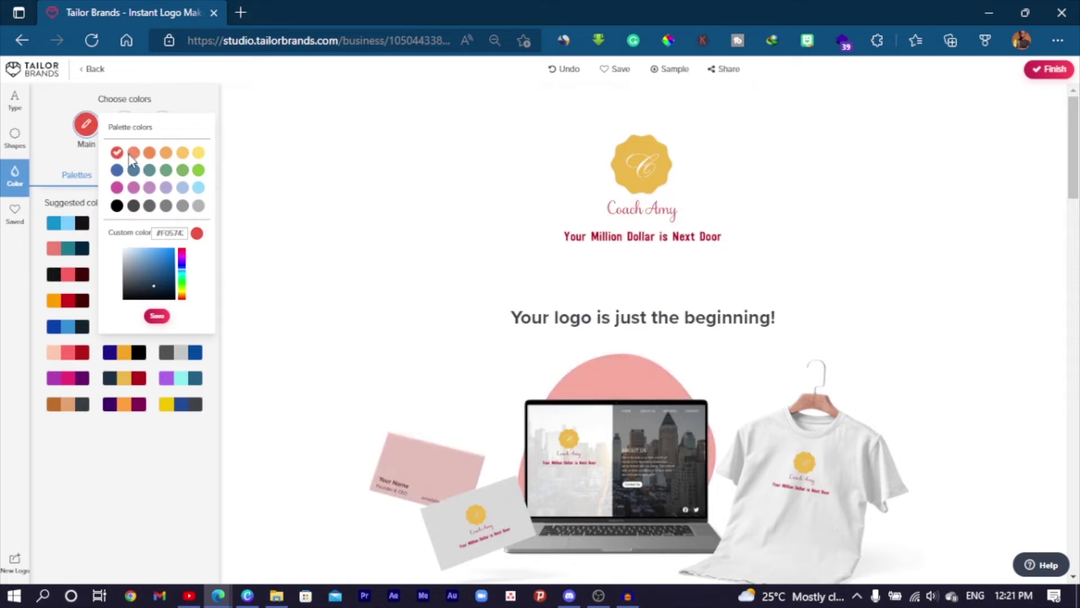
pyautogui.click(88, 128)
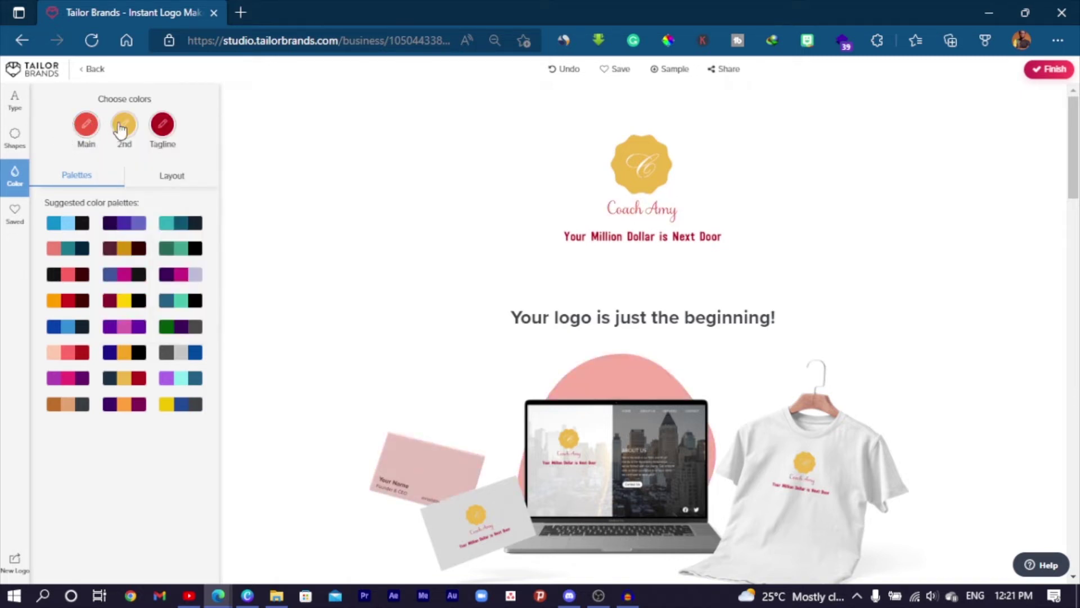
# Step: Set the logo's second color to the reddish-orange palette swatch
pyautogui.click(120, 128)
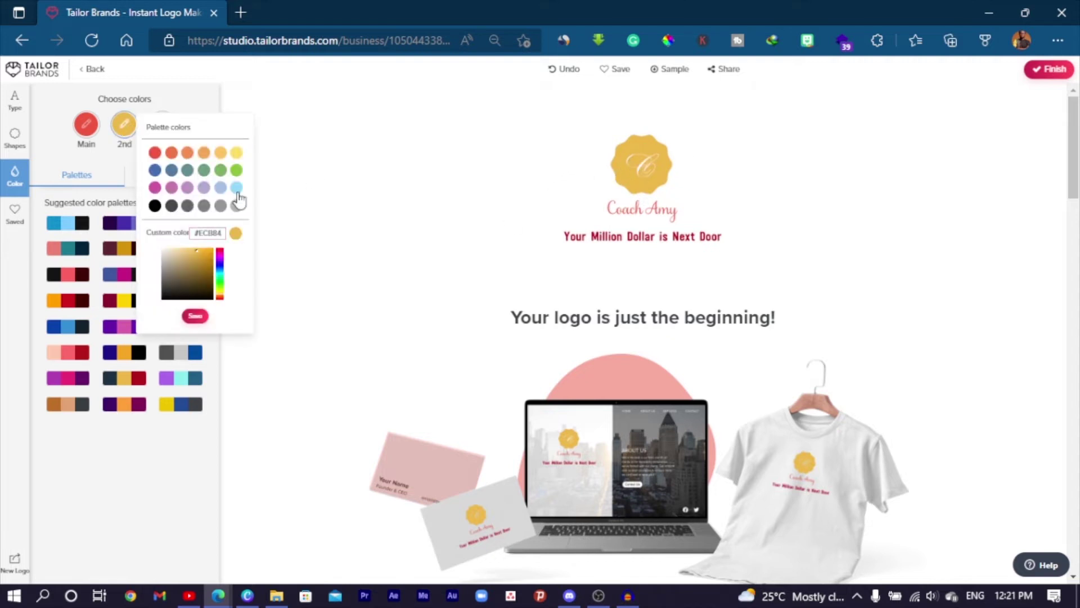
pyautogui.click(171, 153)
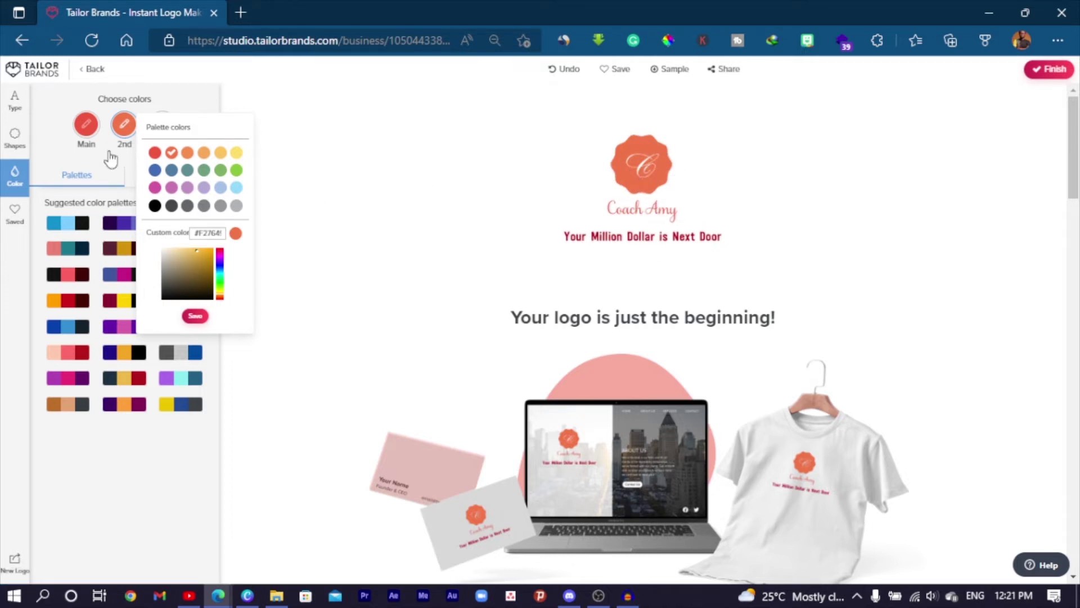
pyautogui.click(86, 136)
# Step: Set both the main color and the tagline color to the dark gray palette swatch
pyautogui.click(86, 125)
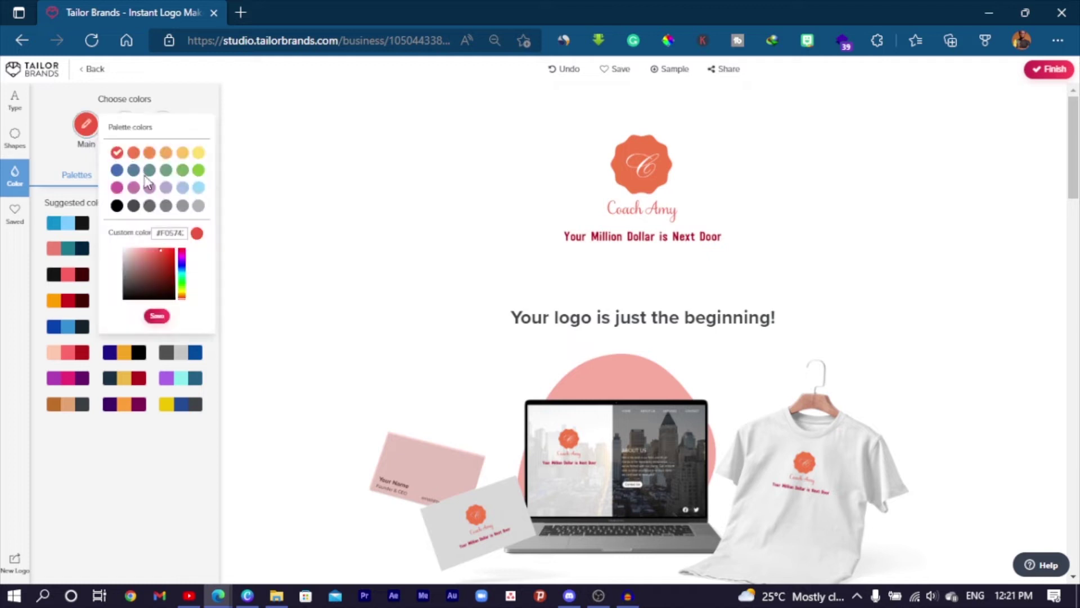
pyautogui.click(133, 205)
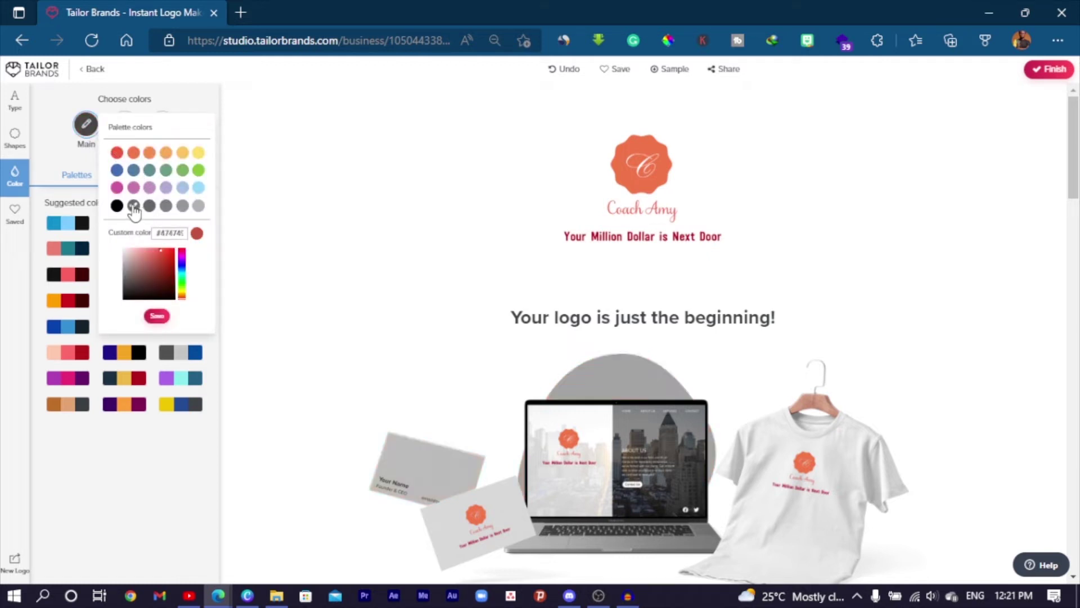
pyautogui.click(75, 157)
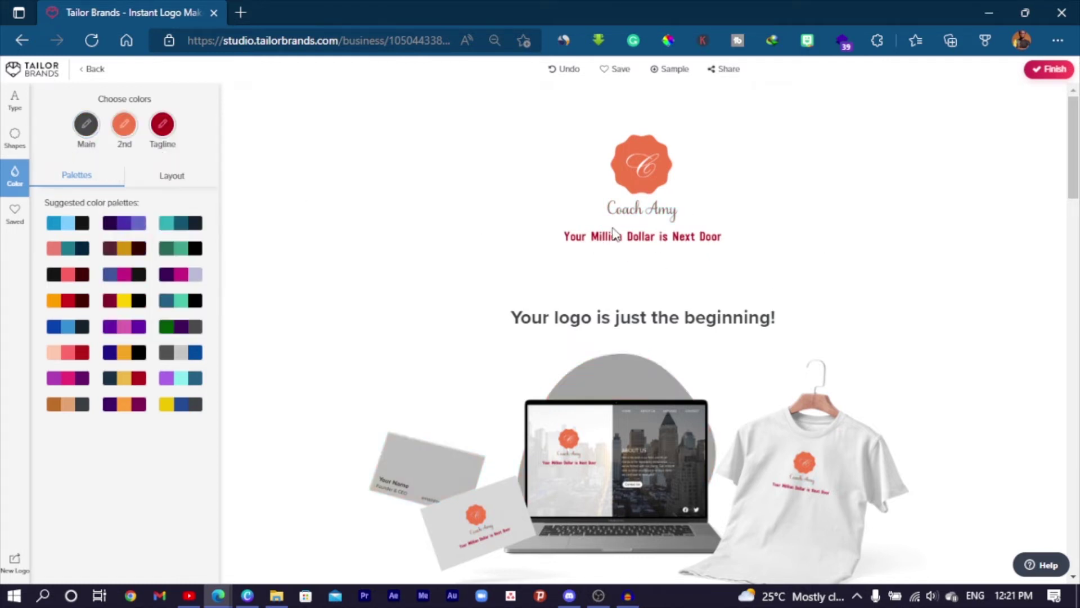
pyautogui.click(162, 126)
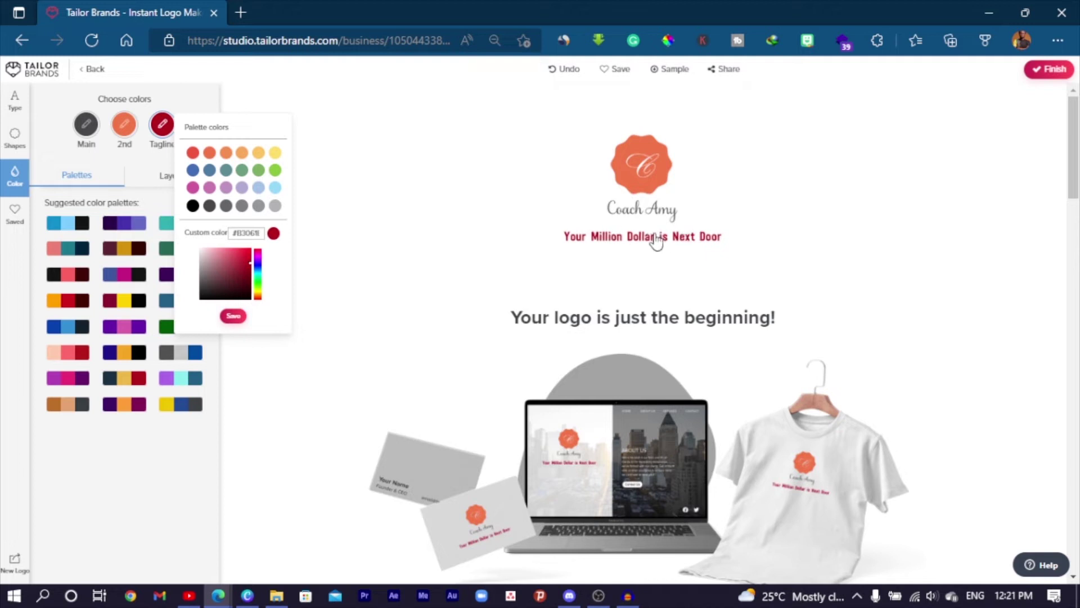
pyautogui.click(209, 205)
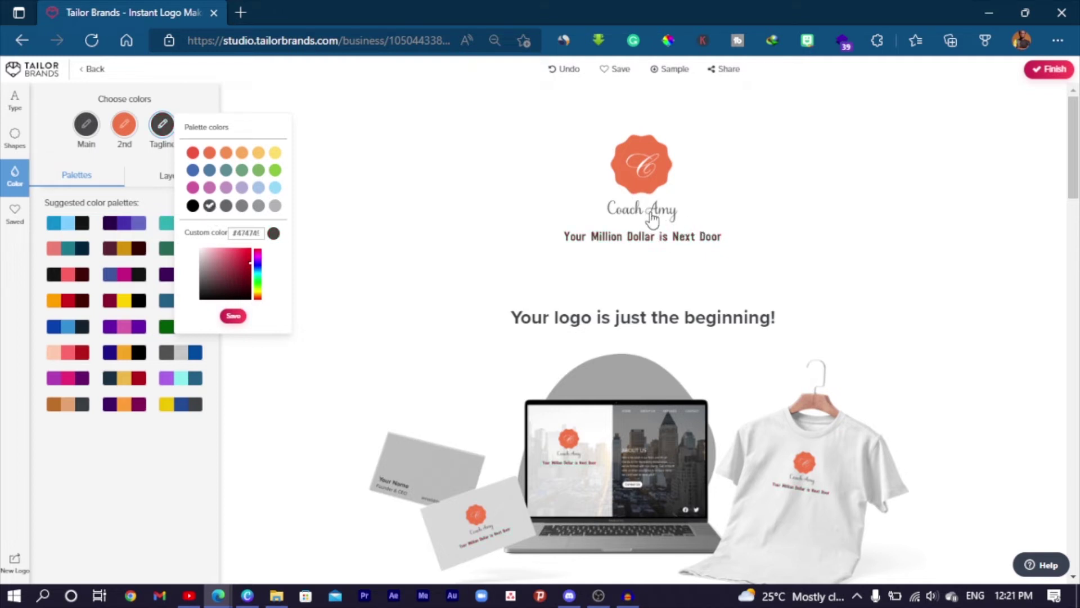
pyautogui.click(94, 157)
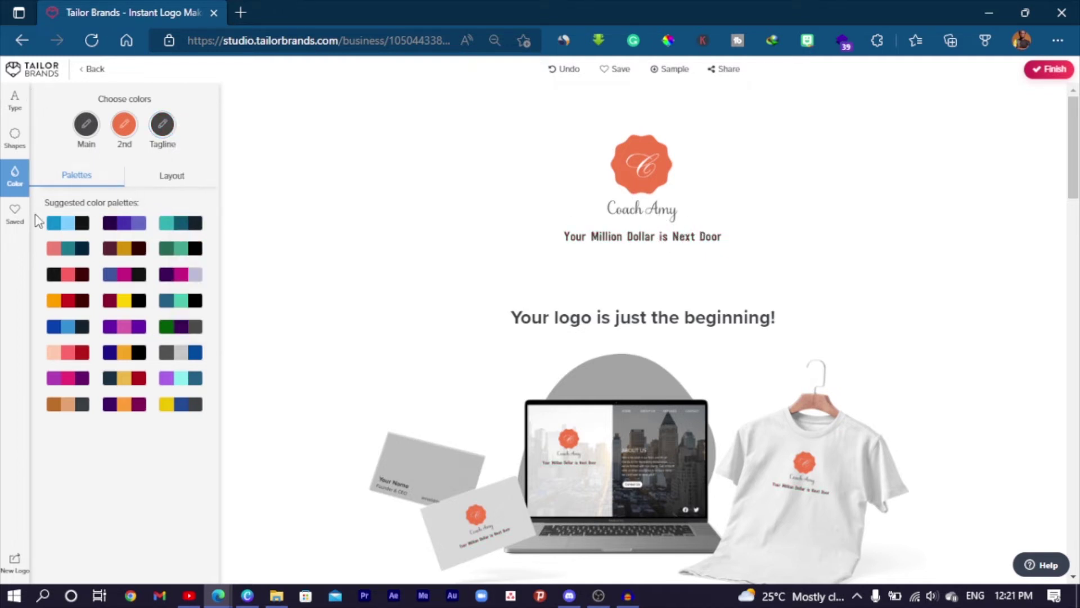
# Step: Try the bold handwritten font on the tagline and switch it to the uppercase serif font
pyautogui.click(16, 118)
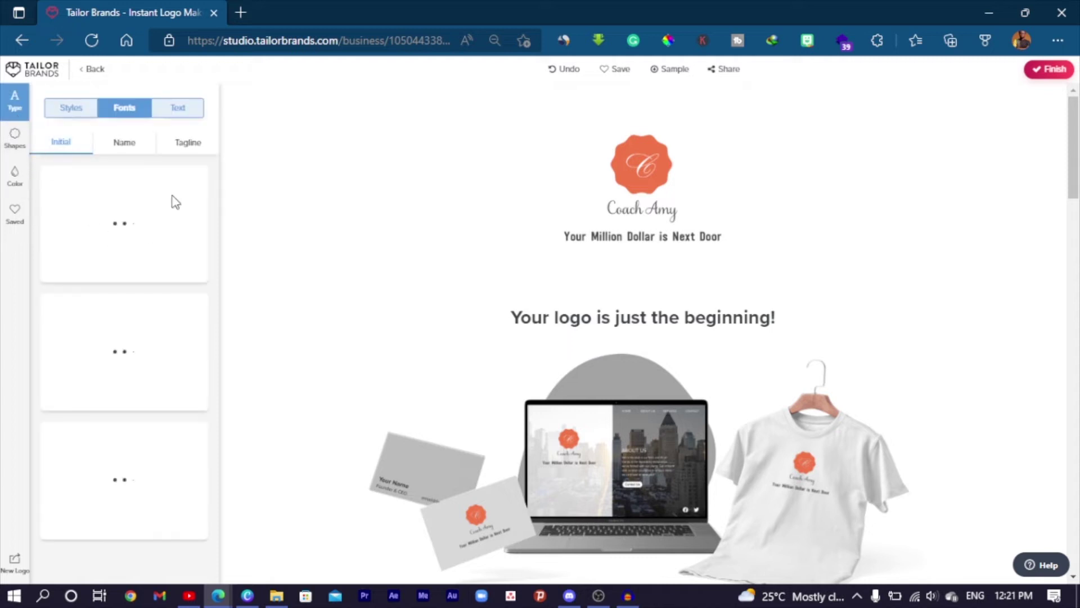
pyautogui.click(191, 148)
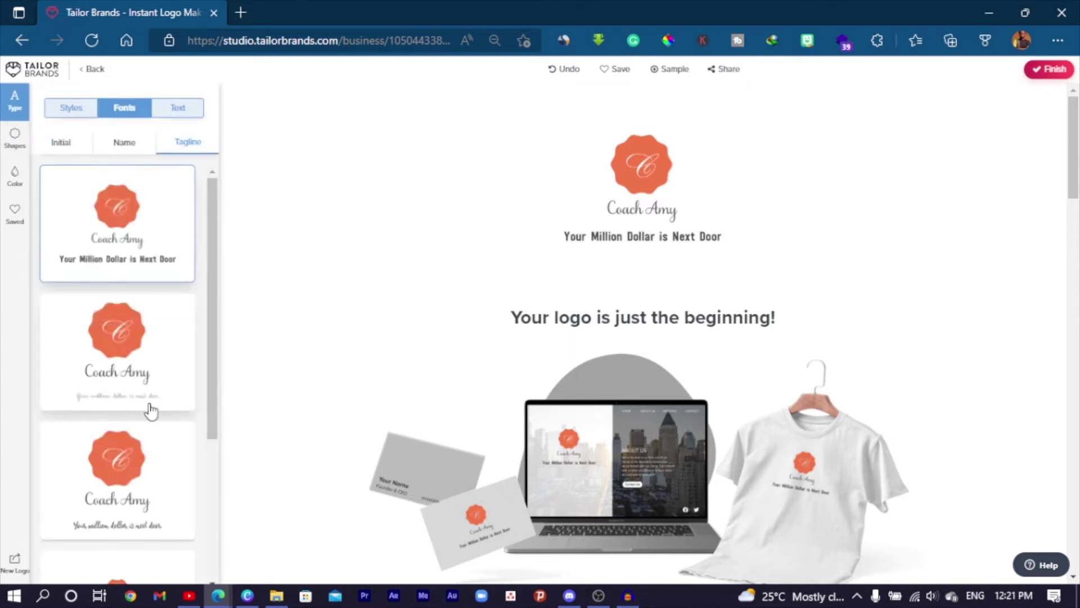
pyautogui.scroll(-1, 111, 388)
pyautogui.click(98, 447)
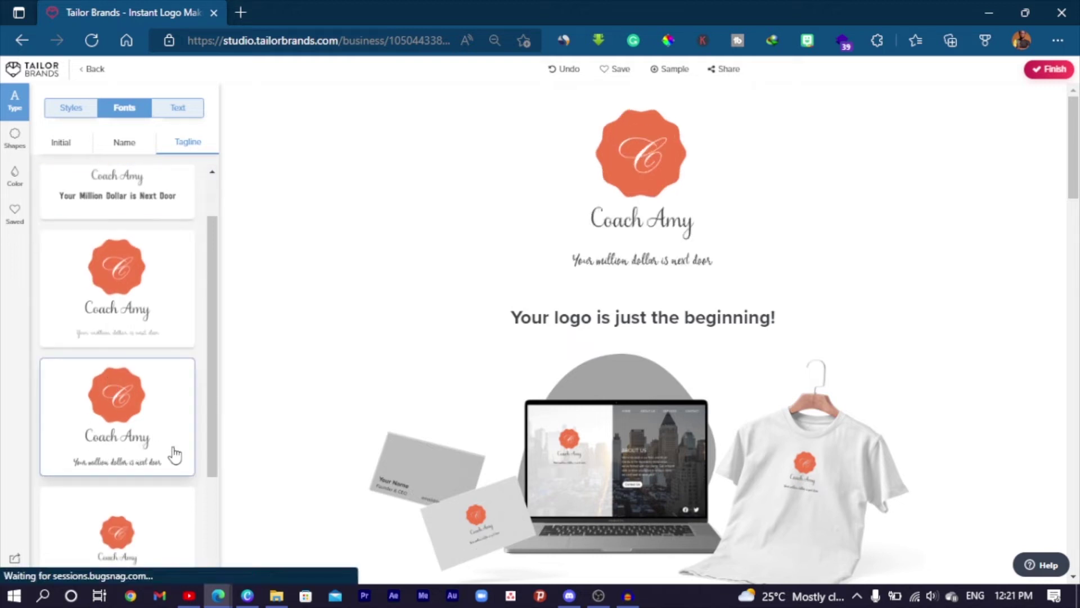
pyautogui.scroll(-2, 159, 403)
pyautogui.click(85, 416)
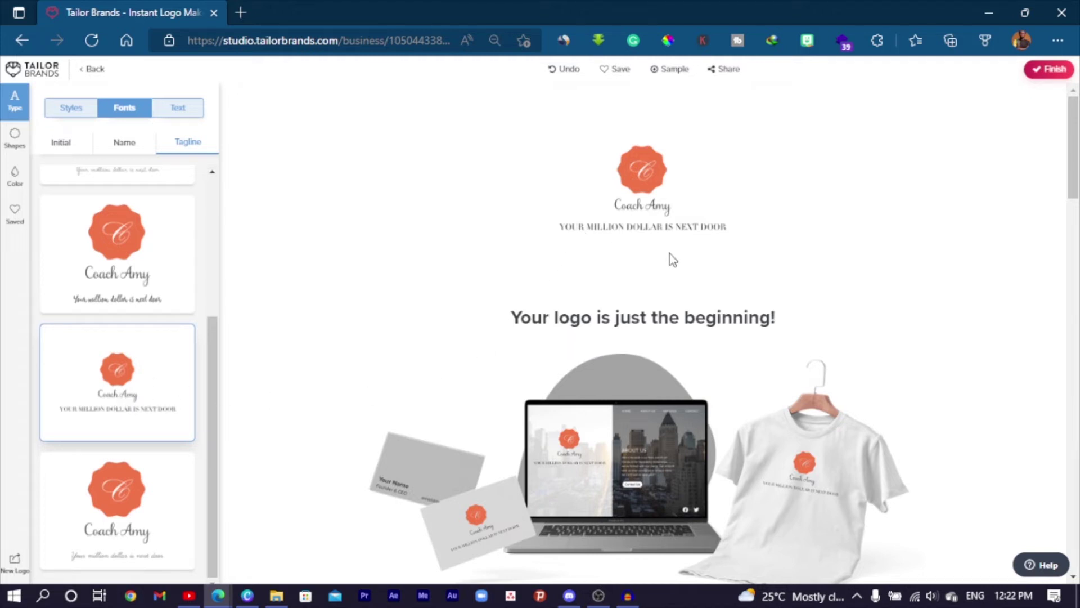
# Step: Examine the logo on the mockups for the digital business card, business cards, branded website, merchandise and social covers
pyautogui.scroll(-3, 669, 252)
pyautogui.scroll(3, 660, 258)
pyautogui.scroll(-5, 511, 387)
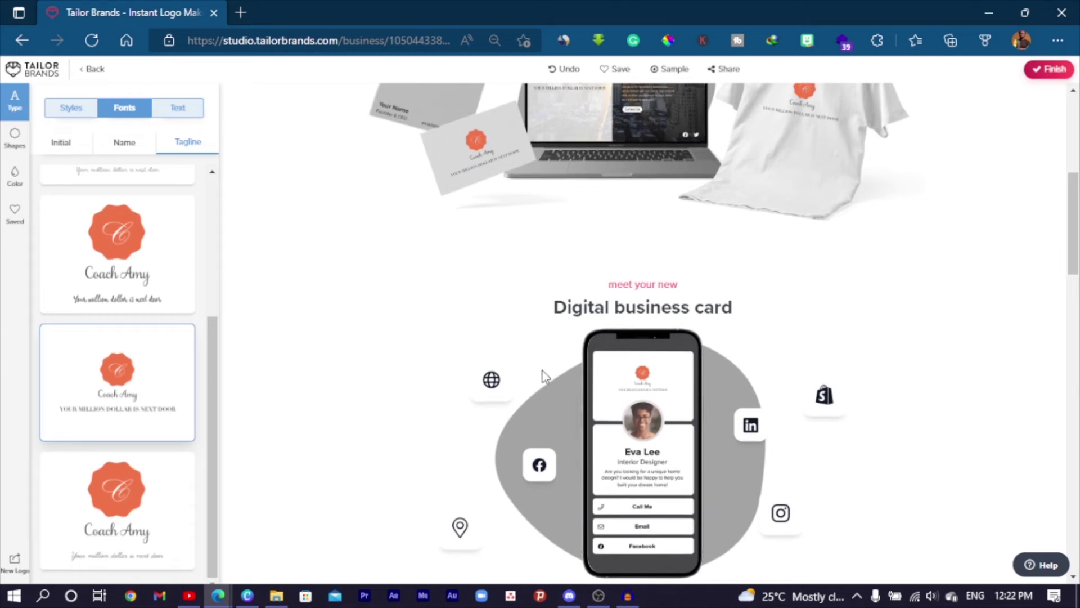
pyautogui.scroll(-3, 579, 356)
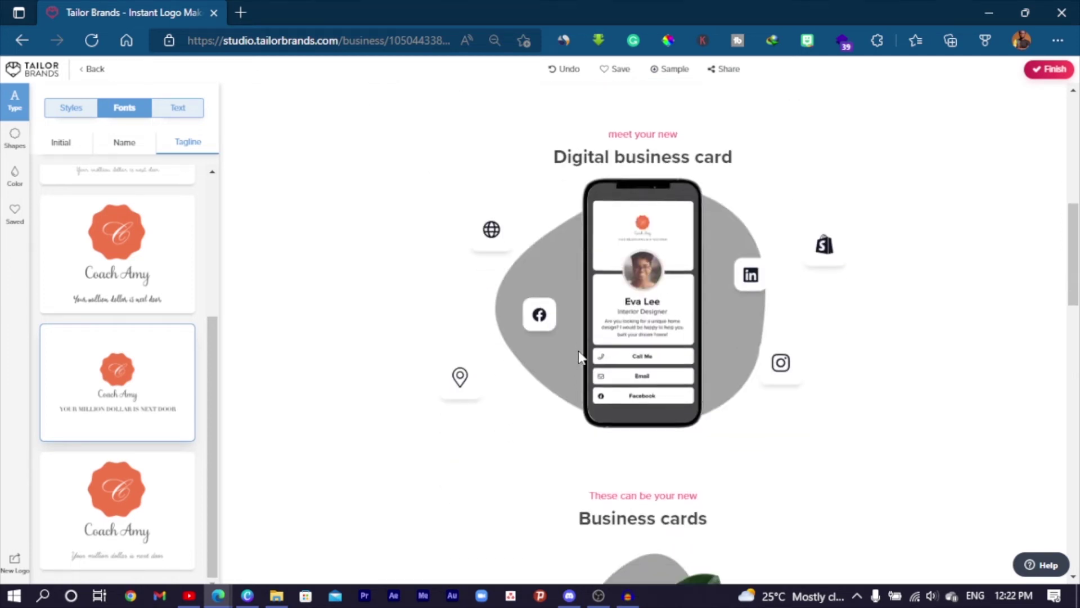
pyautogui.scroll(-6, 579, 357)
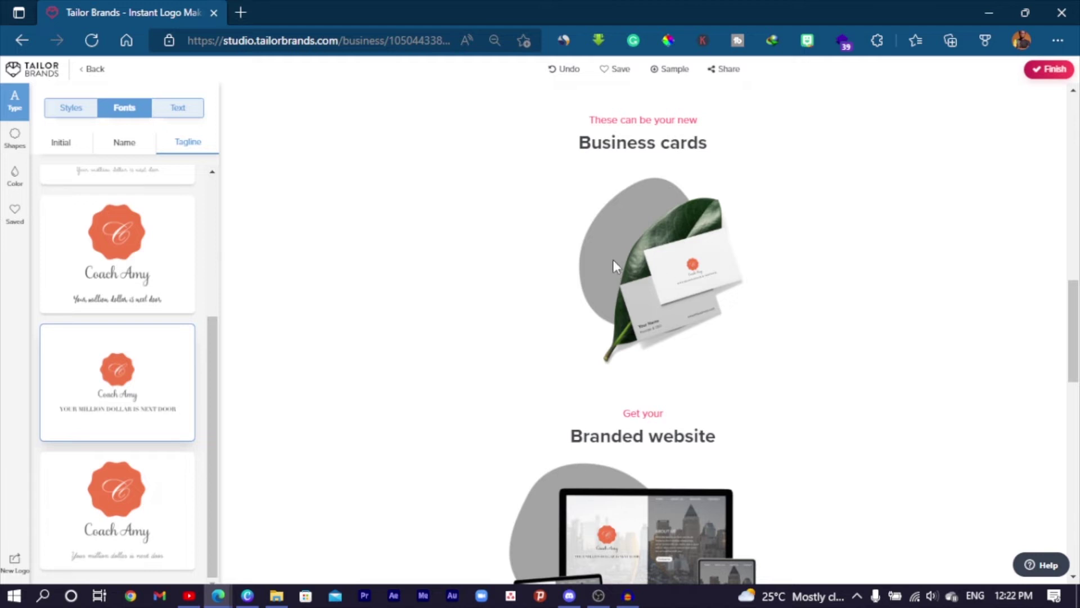
pyautogui.scroll(-5, 613, 265)
pyautogui.scroll(-4, 610, 342)
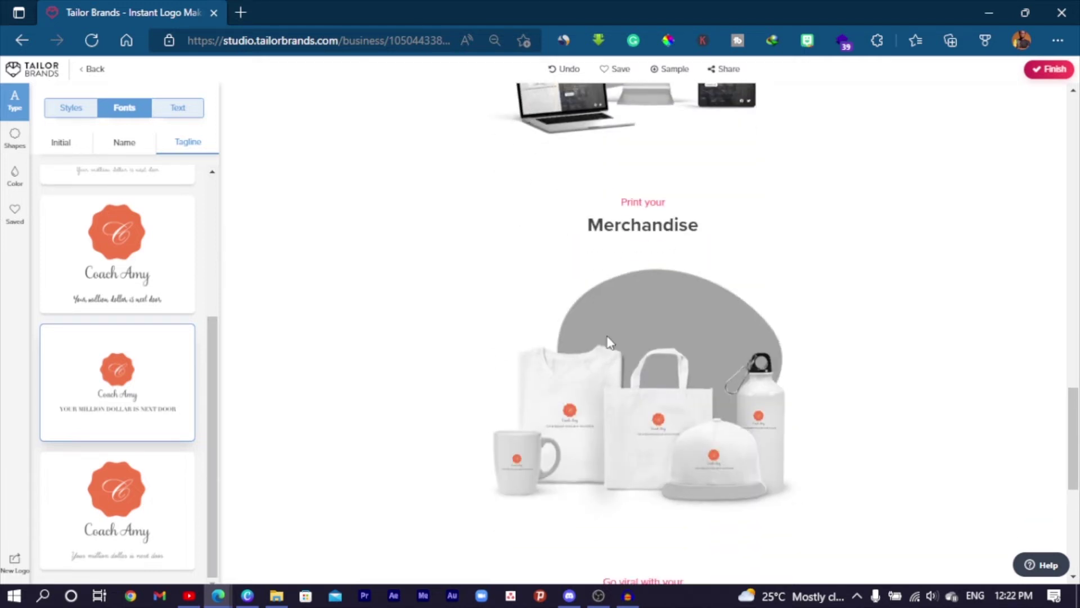
pyautogui.scroll(-3, 610, 341)
pyautogui.scroll(-4, 609, 342)
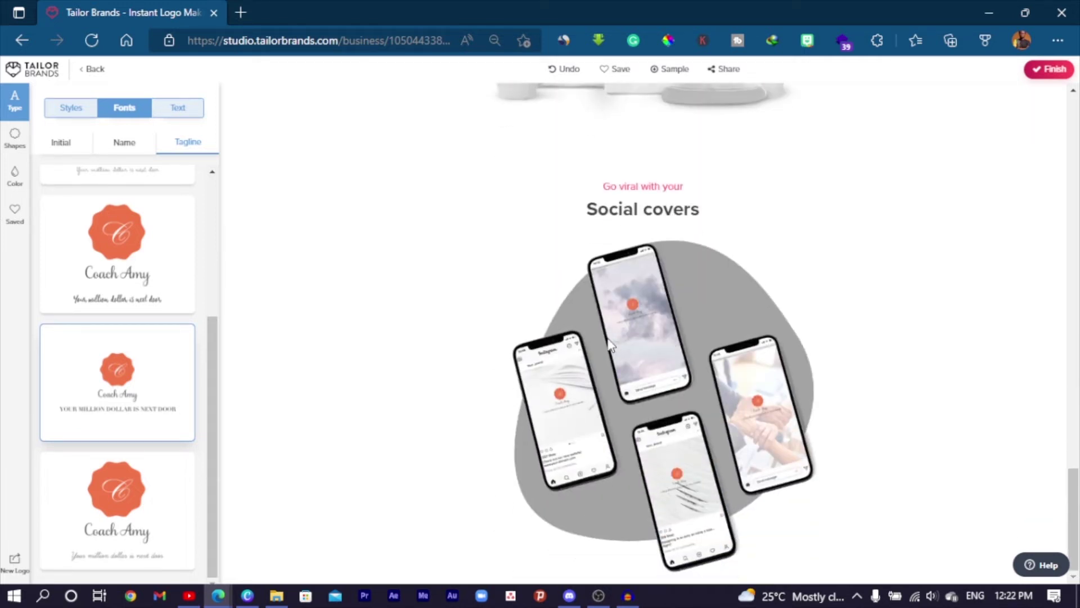
pyautogui.scroll(12, 610, 344)
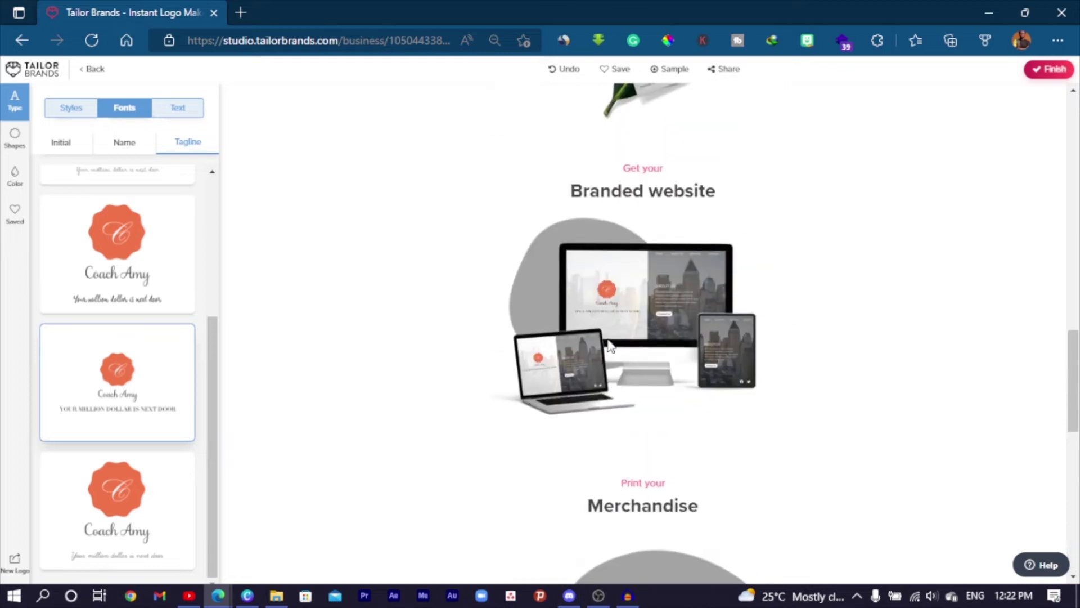
pyautogui.scroll(9, 608, 332)
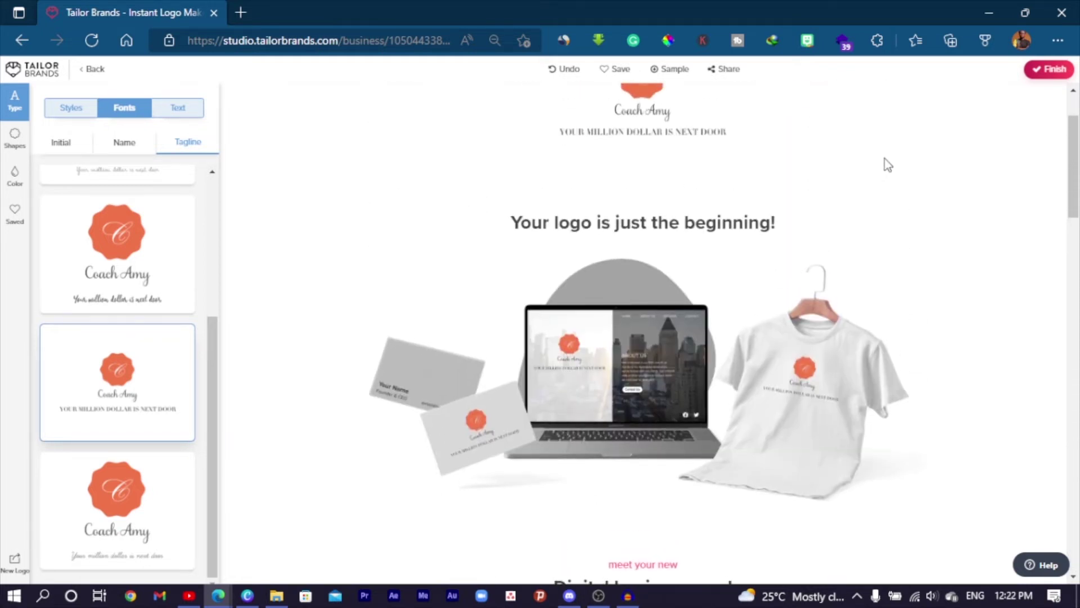
# Step: Finish editing the logo and confirm the design as finished in the review dialog
pyautogui.click(1032, 71)
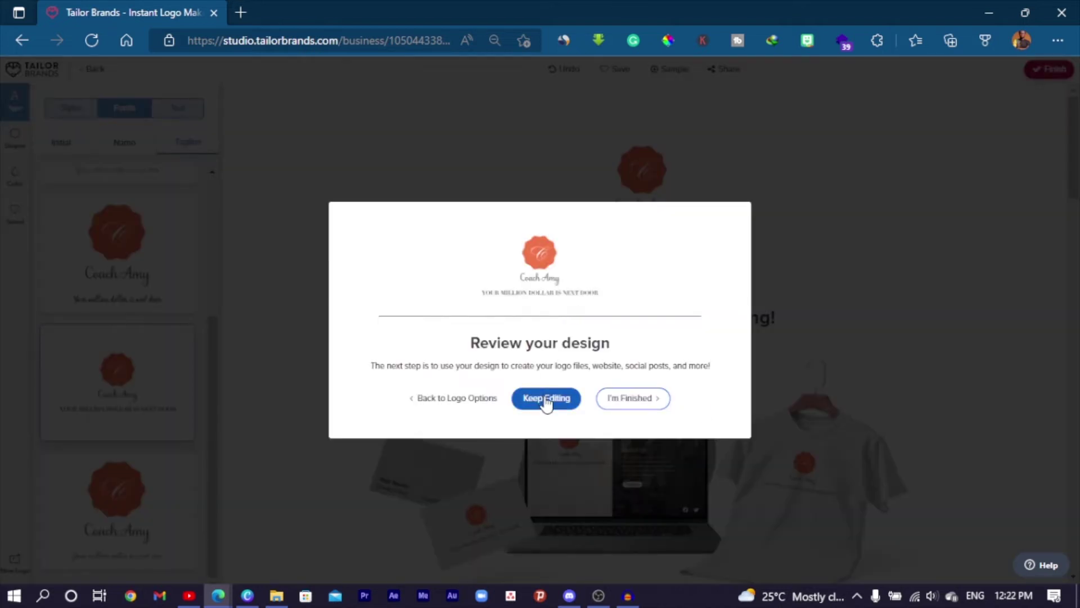
pyautogui.click(630, 399)
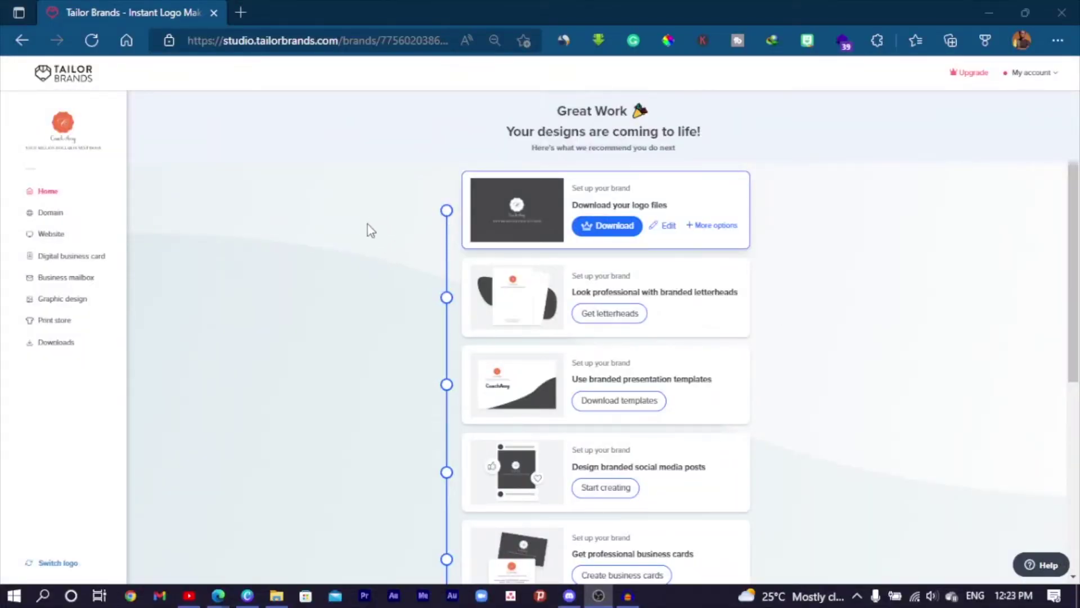
# Step: Review the recommended brand setup options, from the logo files and letterheads to business cards and print-ready logo files
pyautogui.scroll(-6, 367, 231)
pyautogui.scroll(7, 356, 242)
pyautogui.hotkey('ctrl', '+')
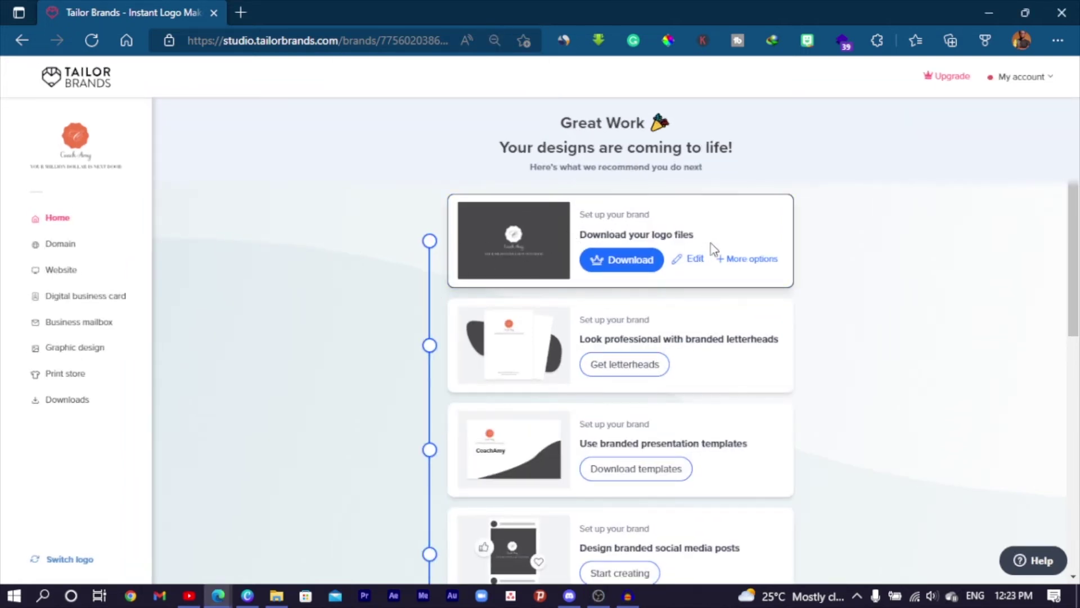
pyautogui.scroll(-2, 562, 242)
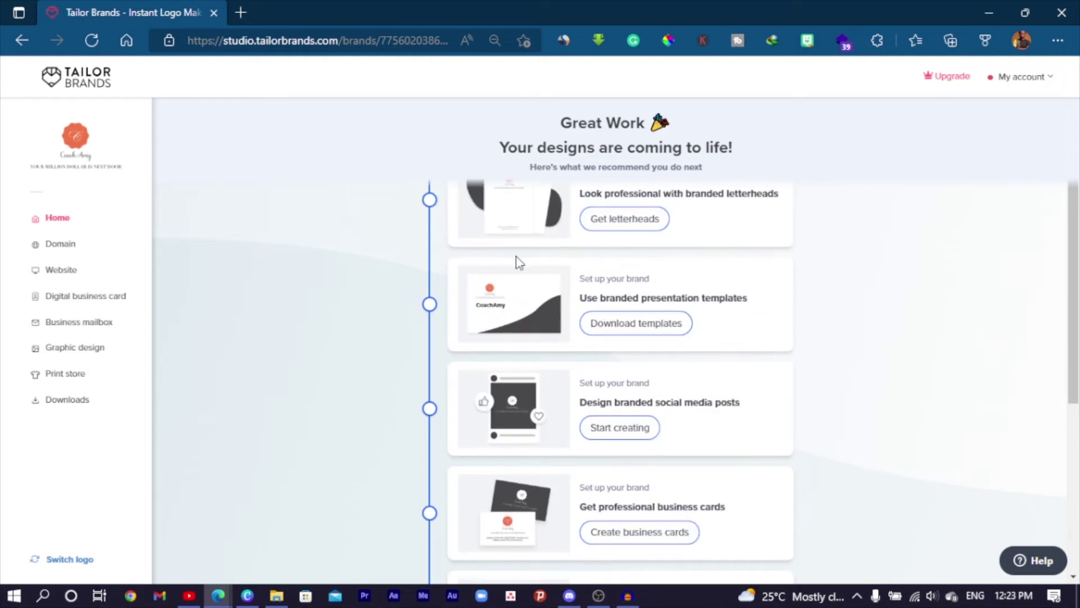
pyautogui.scroll(2, 513, 261)
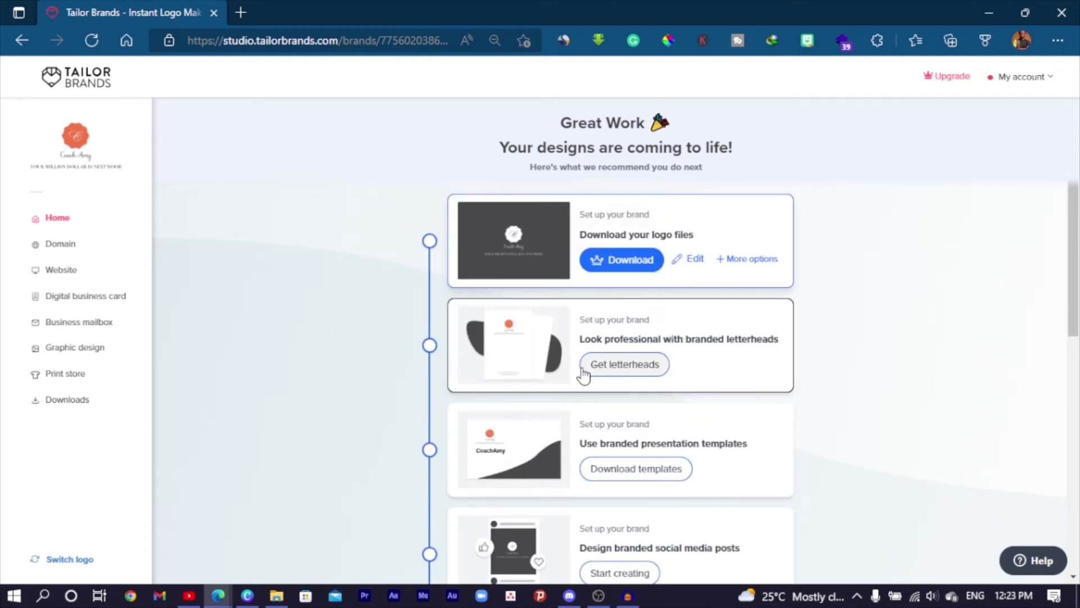
pyautogui.scroll(-2, 535, 342)
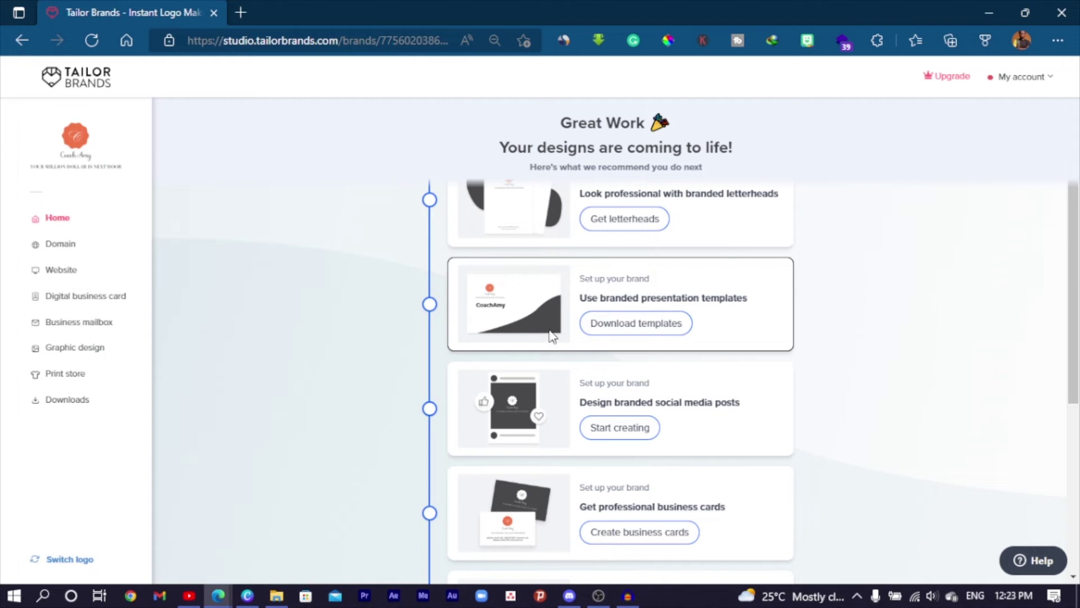
pyautogui.scroll(-2, 578, 306)
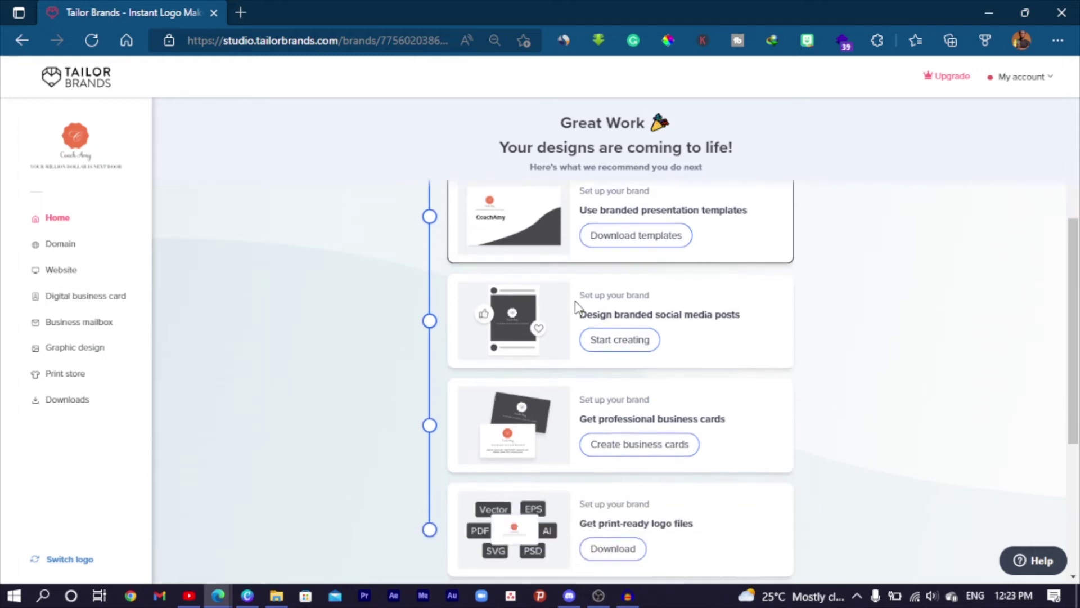
pyautogui.scroll(2, 434, 305)
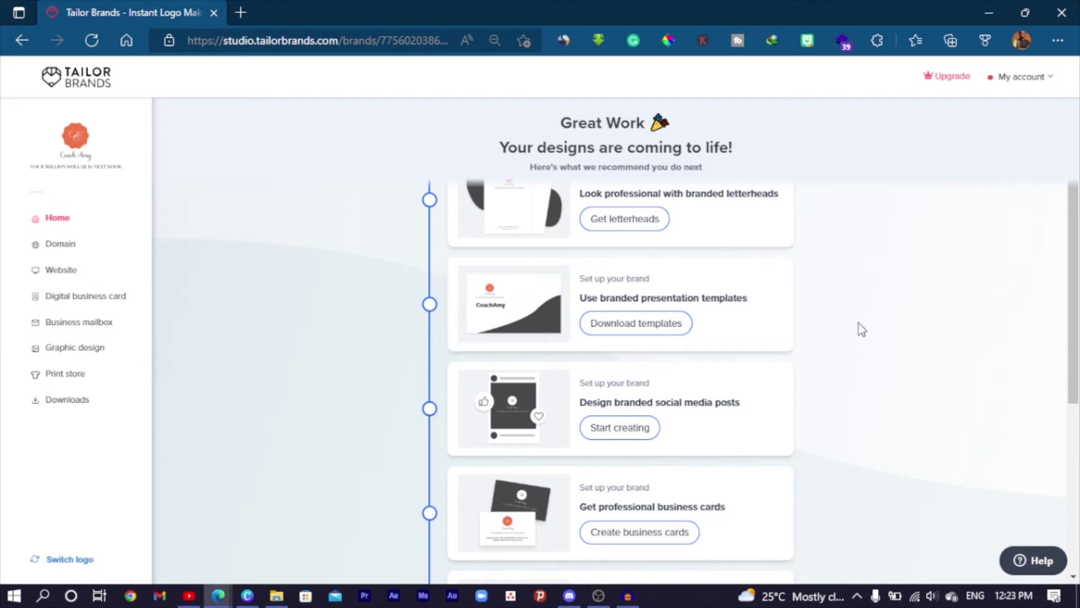
pyautogui.scroll(-5, 465, 282)
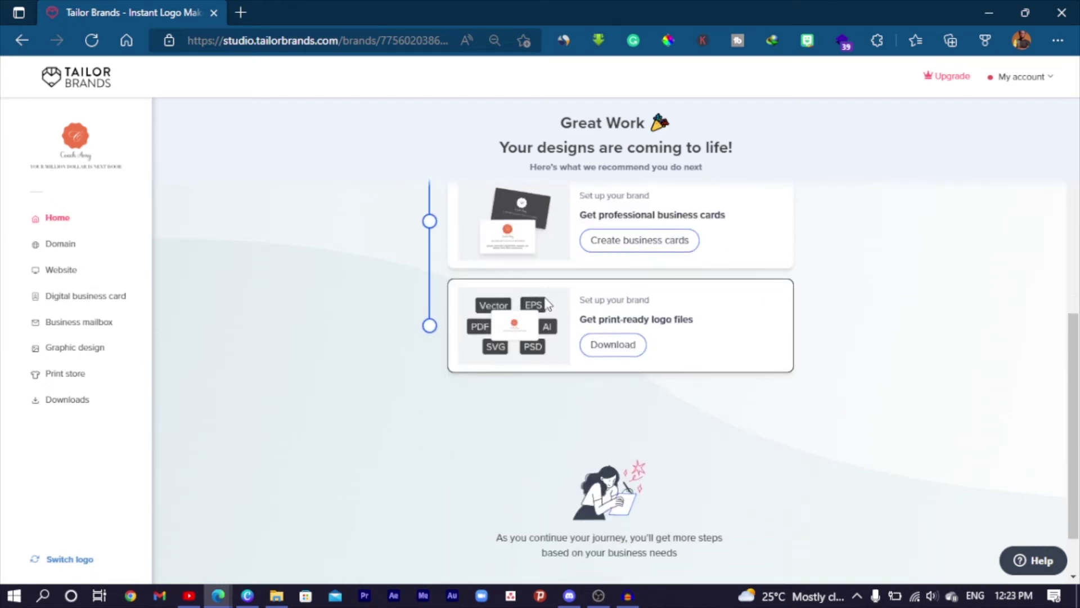
# Step: Review the business domain name page, from the domain search to the credibility and online visibility sections, and return to the brand's home page
pyautogui.scroll(6, 555, 371)
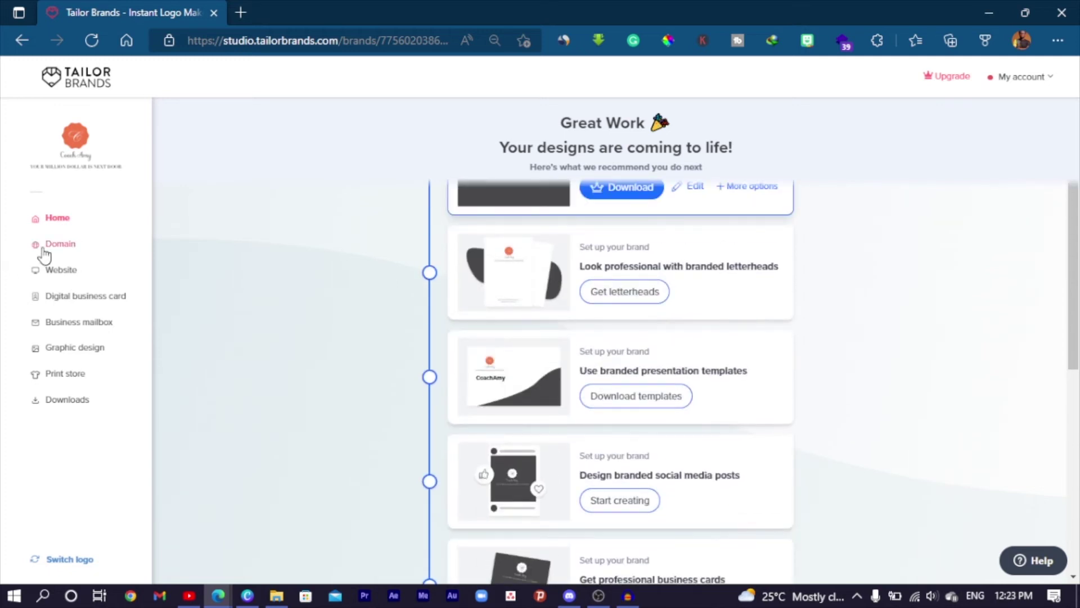
pyautogui.click(60, 253)
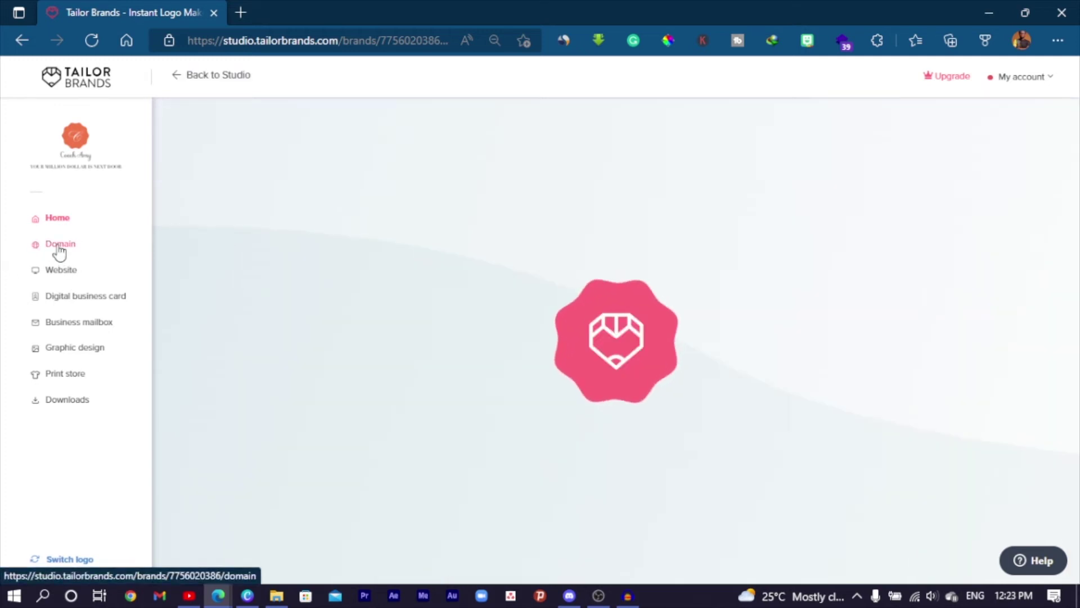
pyautogui.scroll(-1, 664, 248)
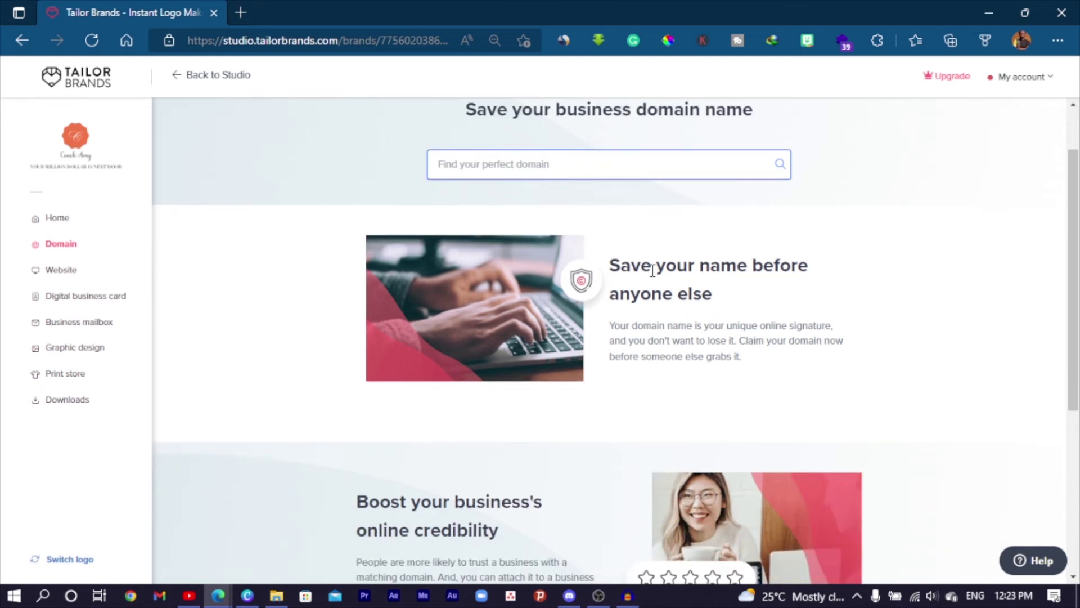
pyautogui.scroll(-2, 619, 304)
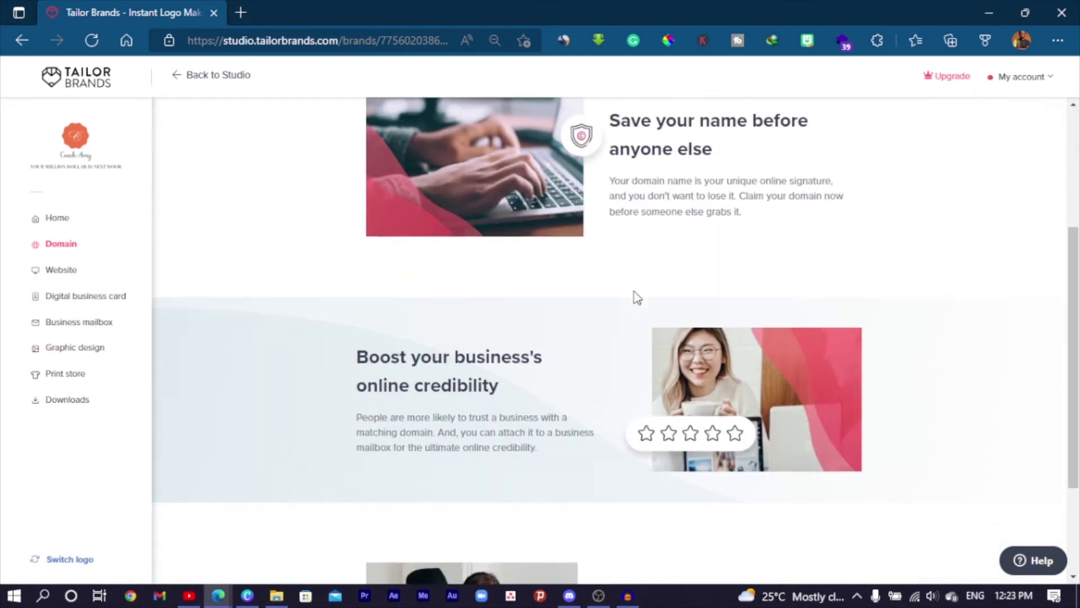
pyautogui.scroll(-2, 636, 273)
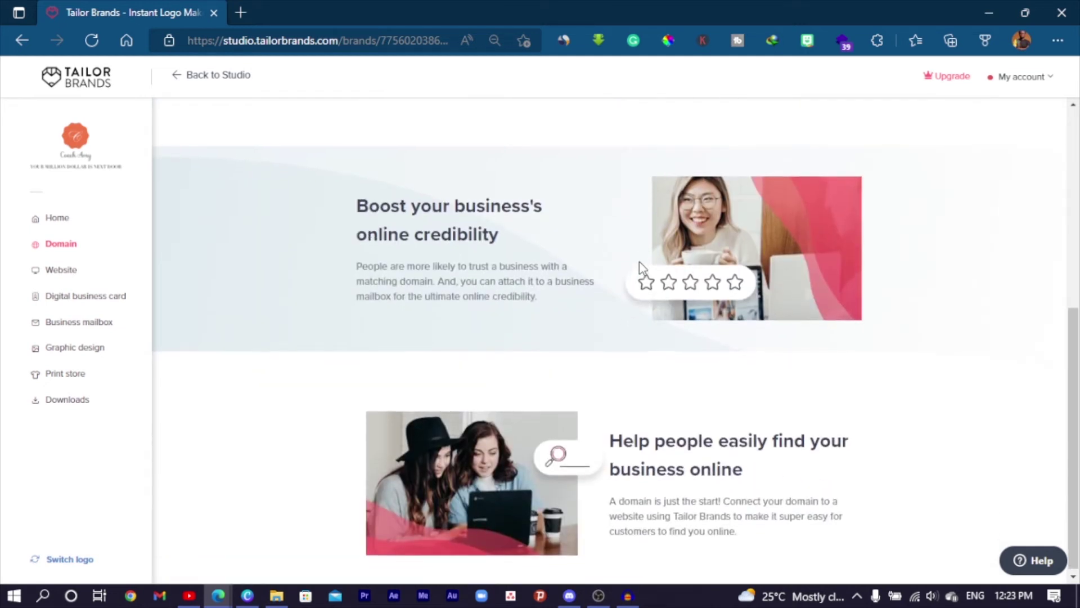
pyautogui.scroll(3, 456, 335)
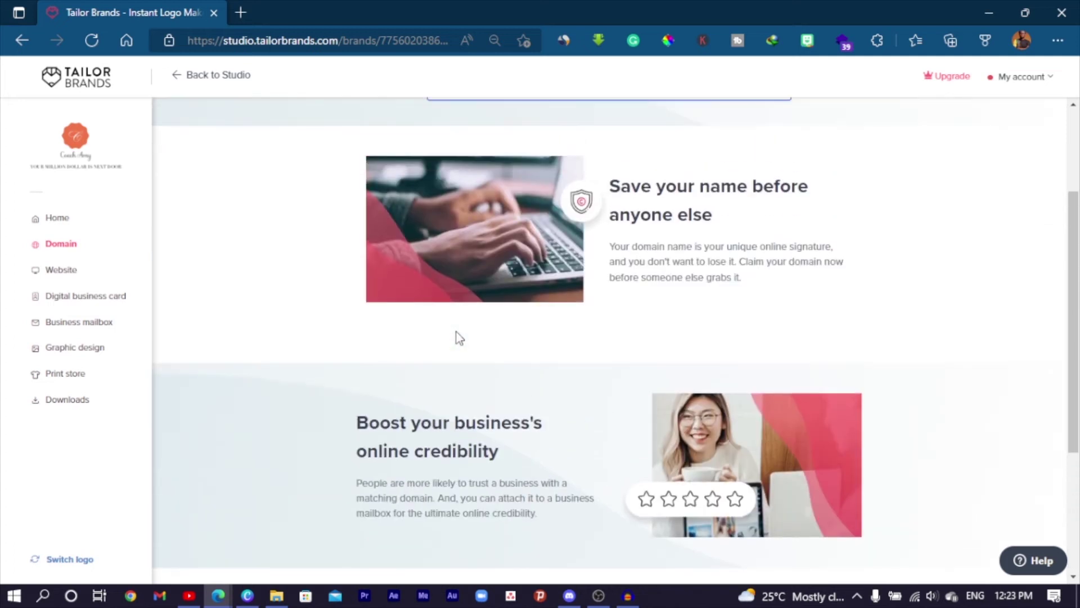
pyautogui.scroll(2, 485, 316)
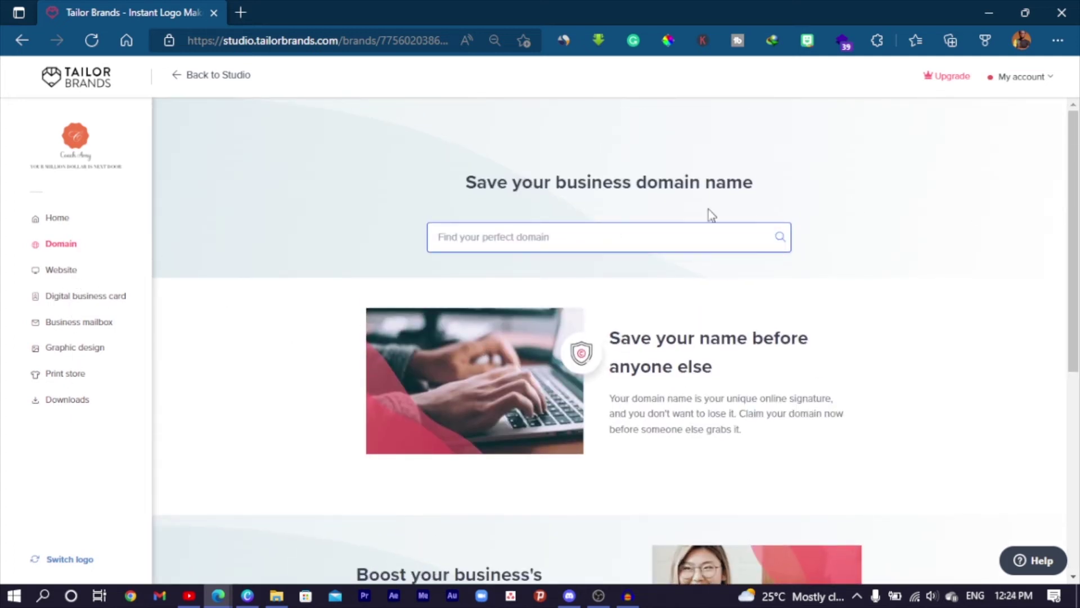
pyautogui.click(59, 218)
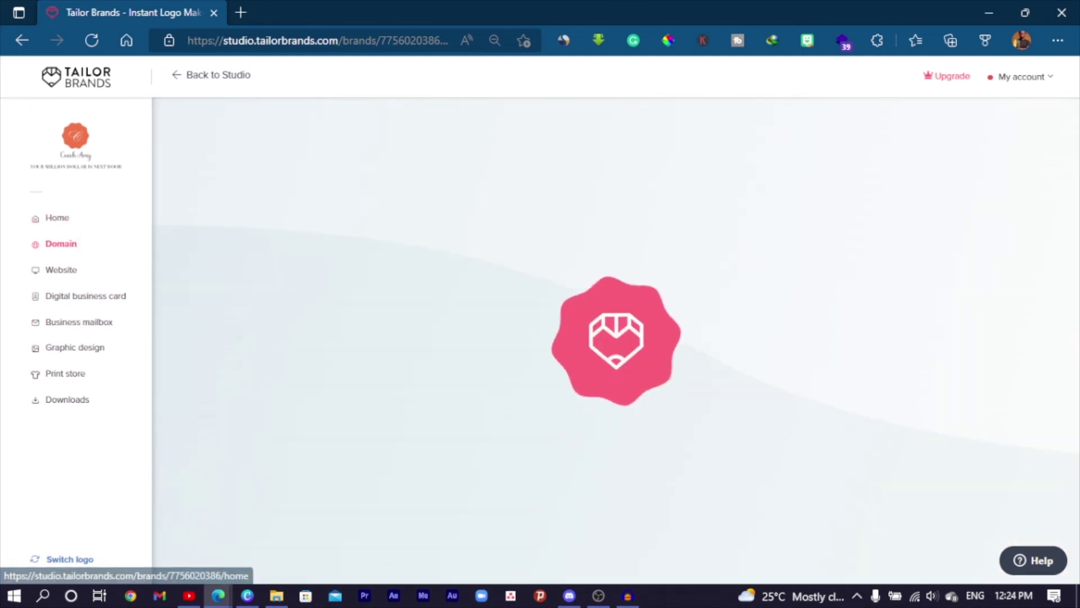